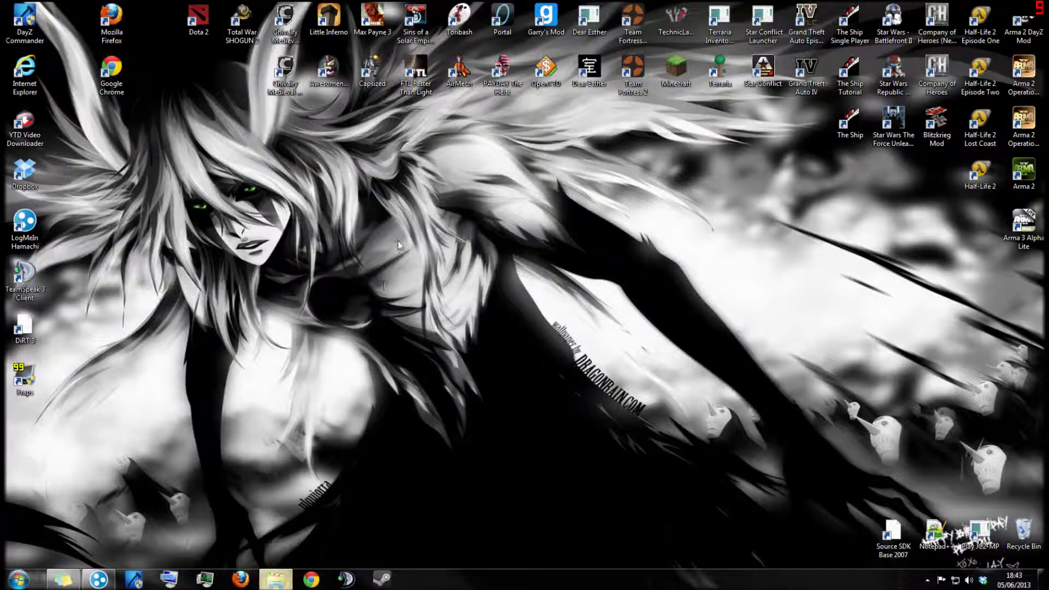
- Open Explorer's Computer view and select the Local Disk (C:) and Programes (E:) drives
left_click(276, 580)
left_click(198, 372)
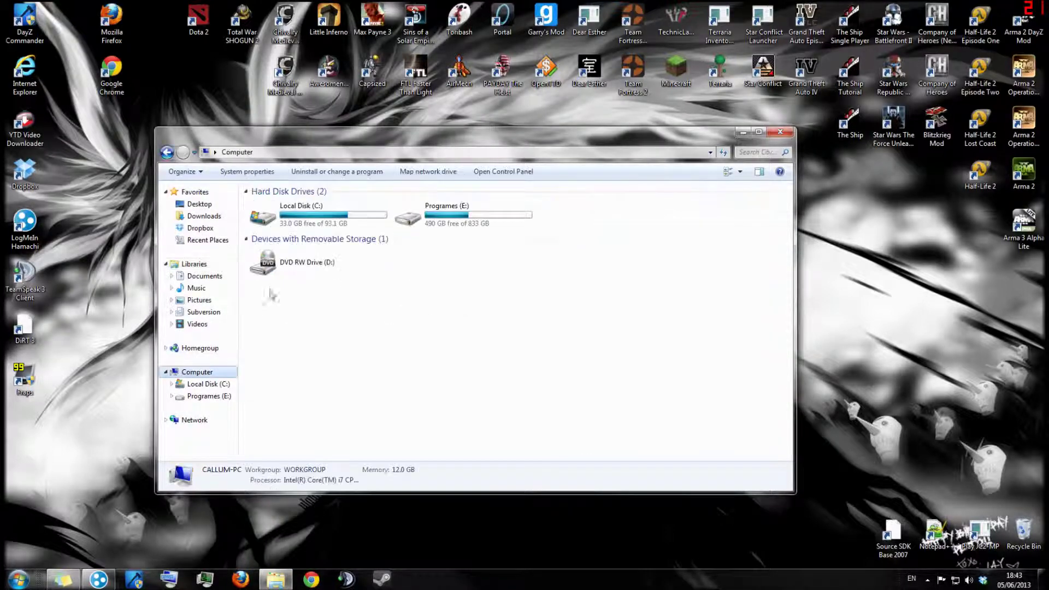
left_click(313, 221)
left_click(410, 217)
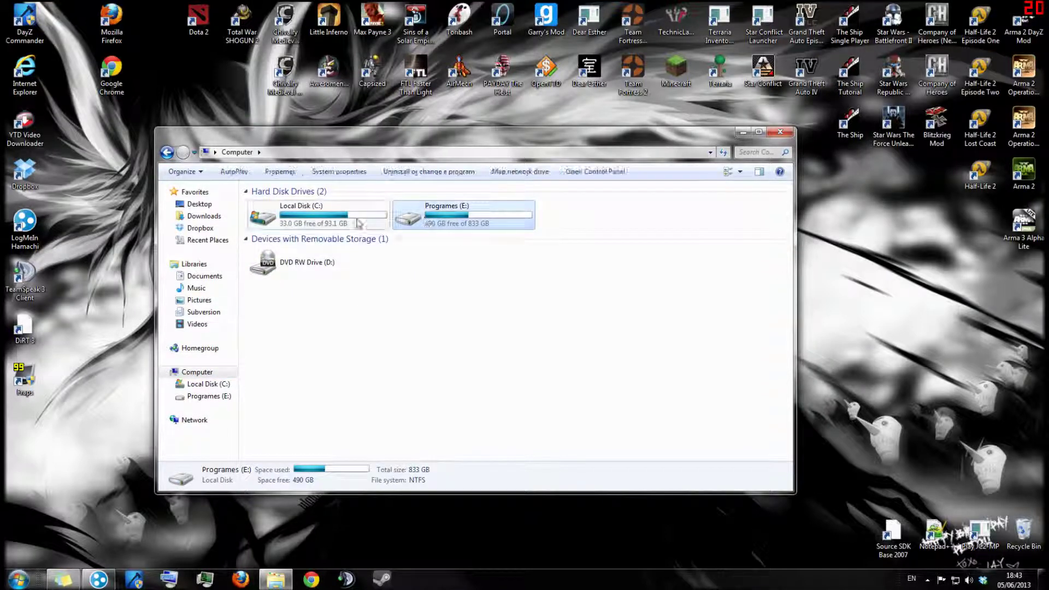
left_click(360, 221)
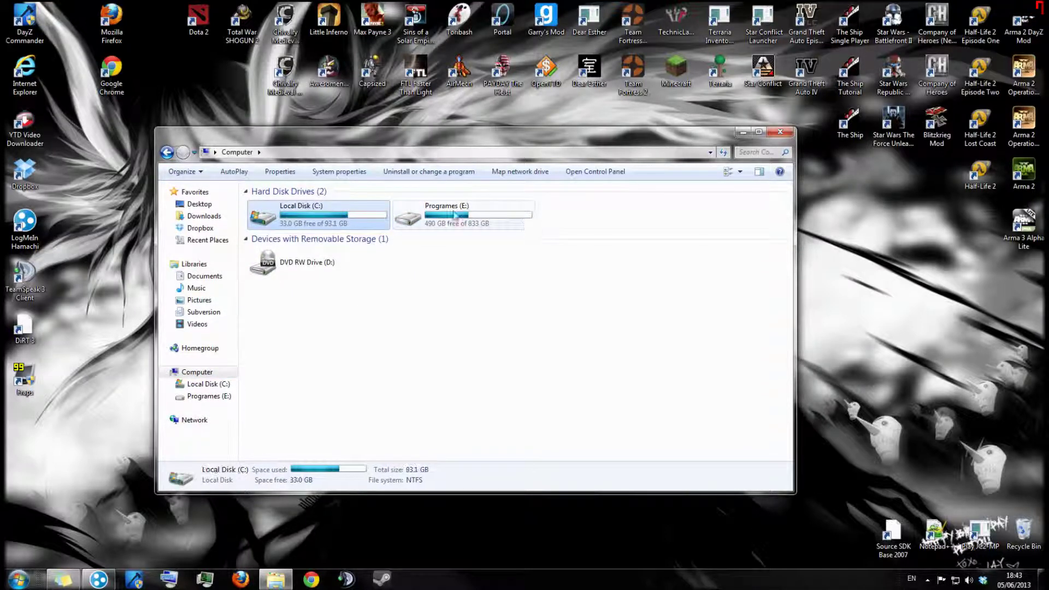
mouse_move(581, 214)
left_mouse_down()
mouse_move(497, 217)
mouse_move(574, 214)
left_mouse_up()
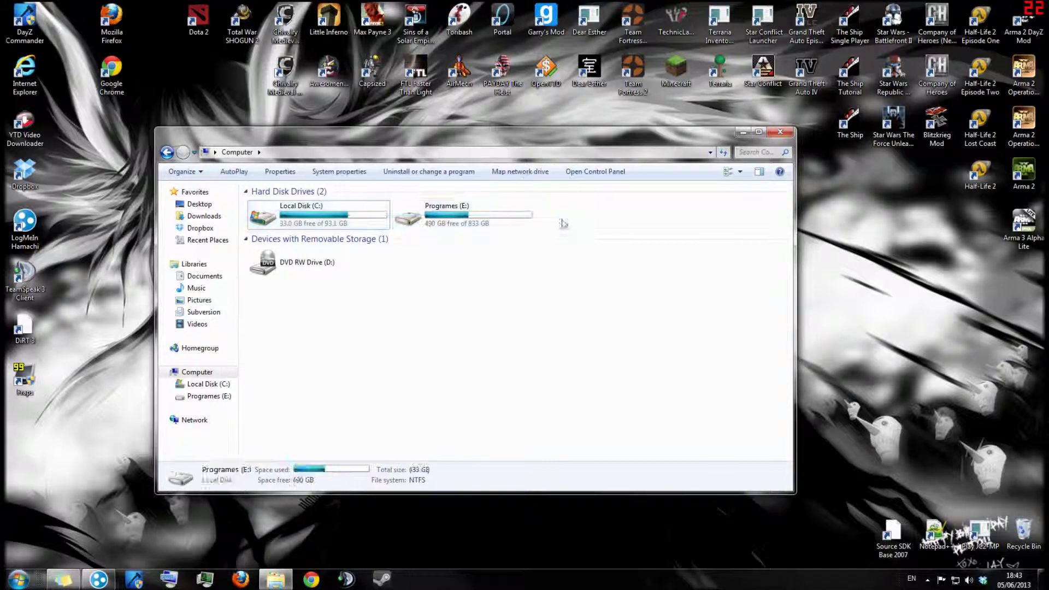
- Browse Local Disk (C:) to the Program Files (x86) folder, then close Explorer
left_click(481, 229)
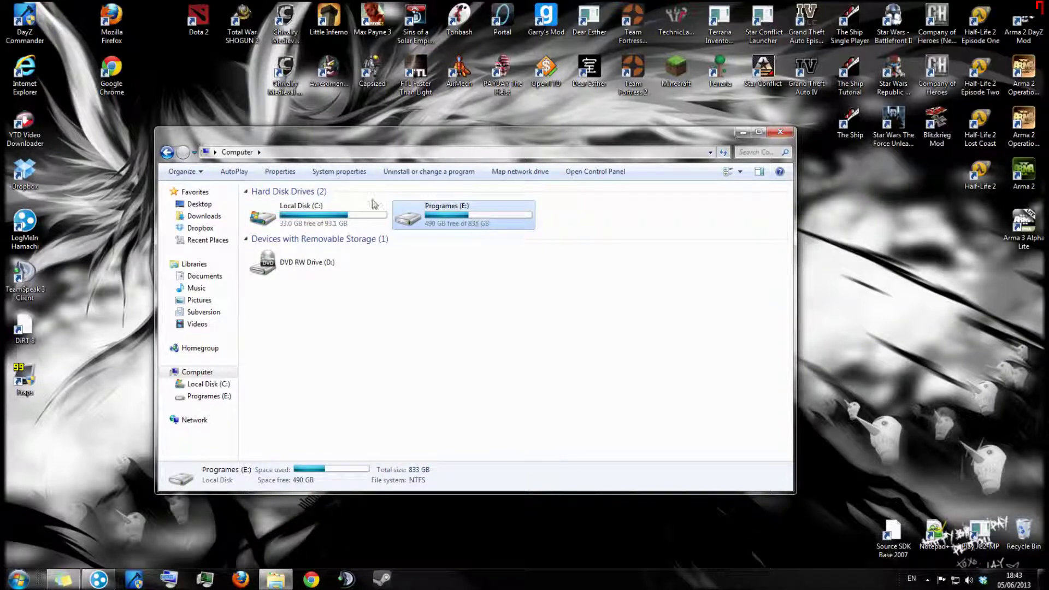
left_click(315, 215)
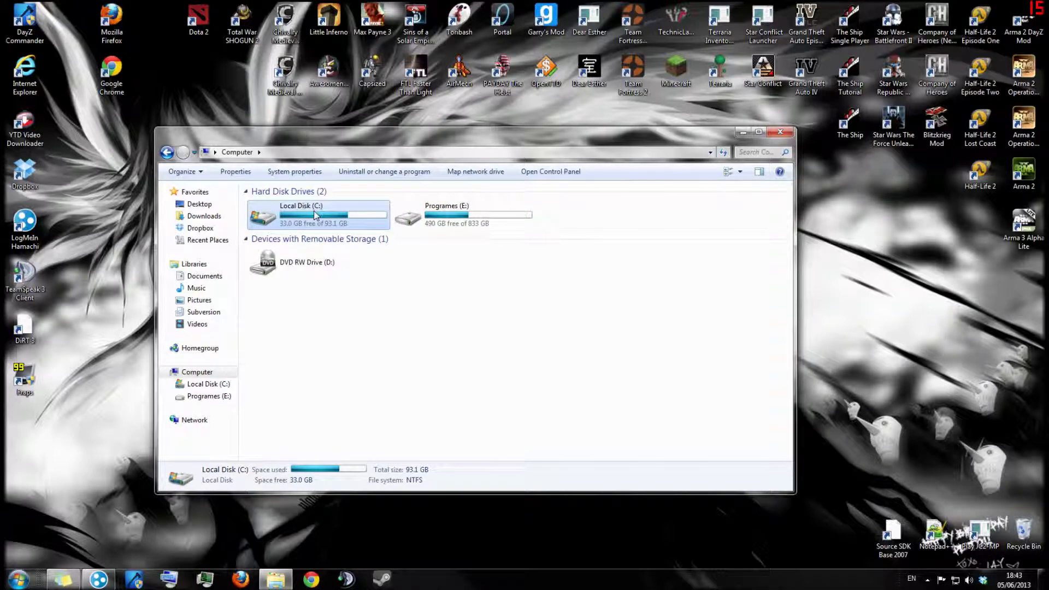
double_click(315, 216)
left_click(292, 254)
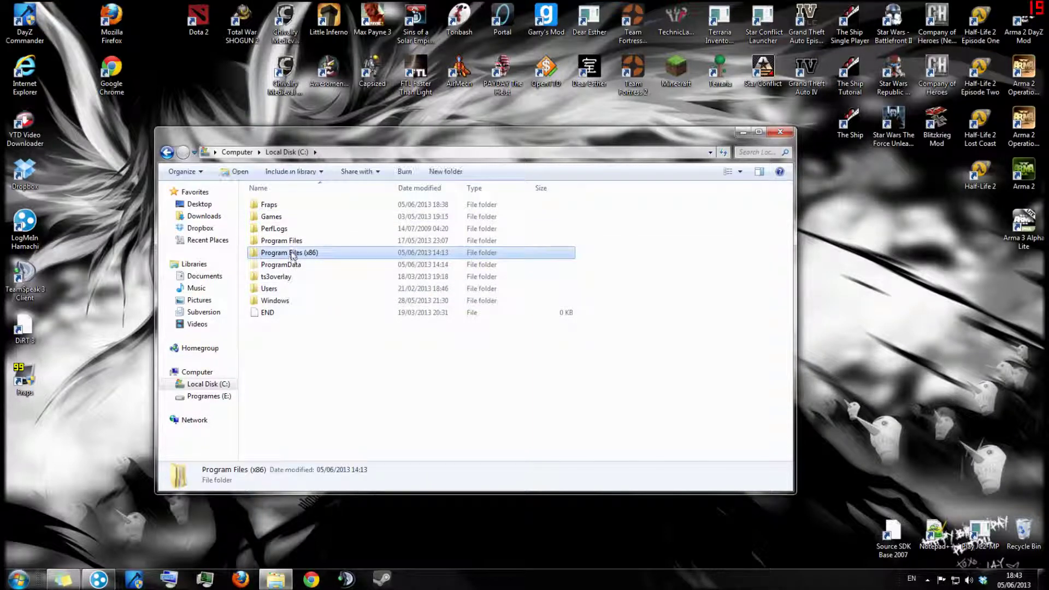
left_click(169, 154)
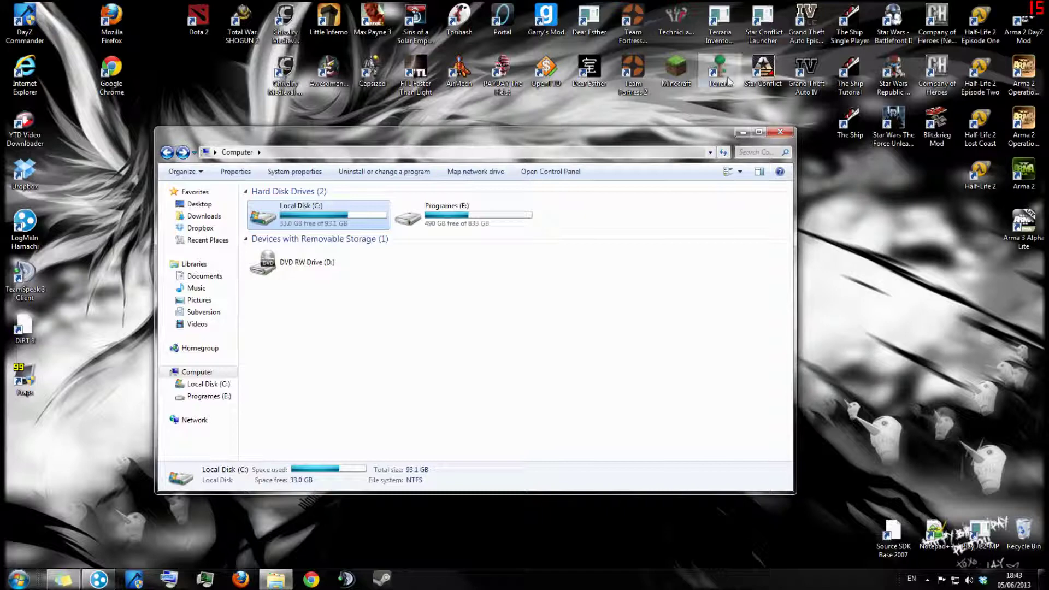
left_click(782, 133)
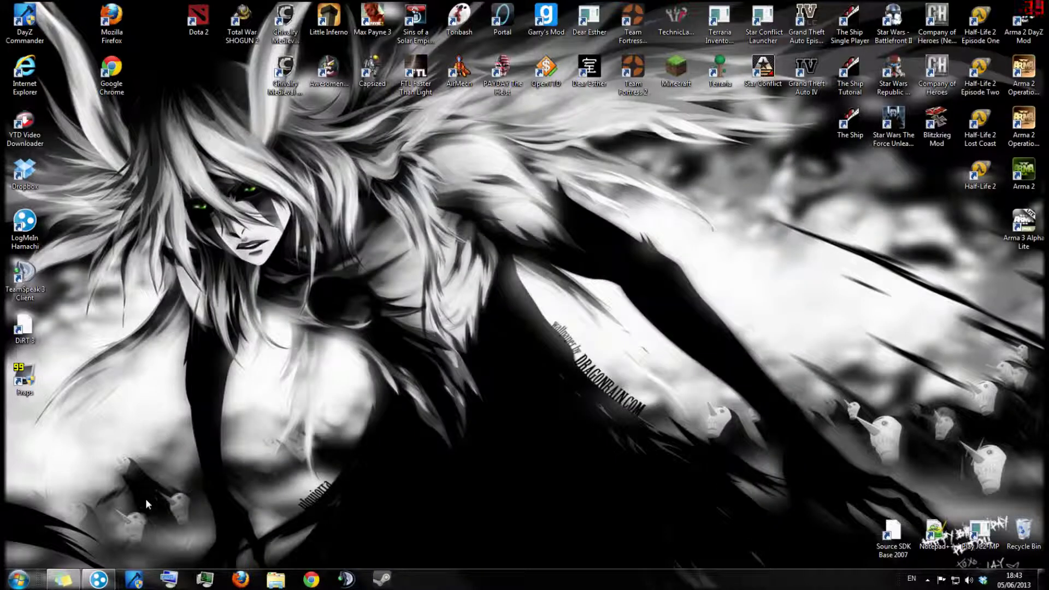
- Open Computer Management from Computer's Manage option, maximized and showing Disk Management
left_click(19, 580)
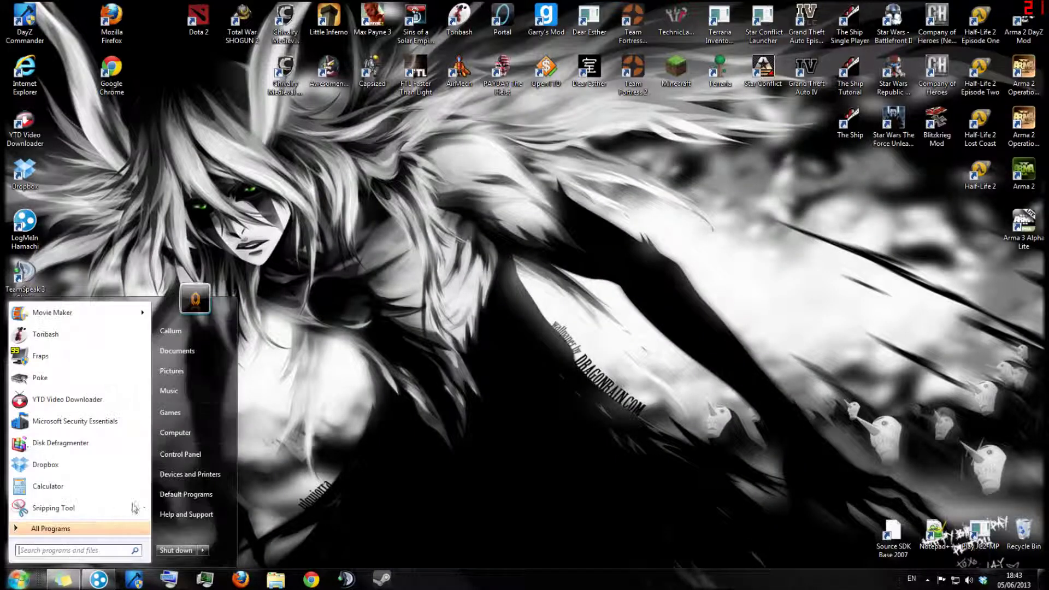
right_click(176, 432)
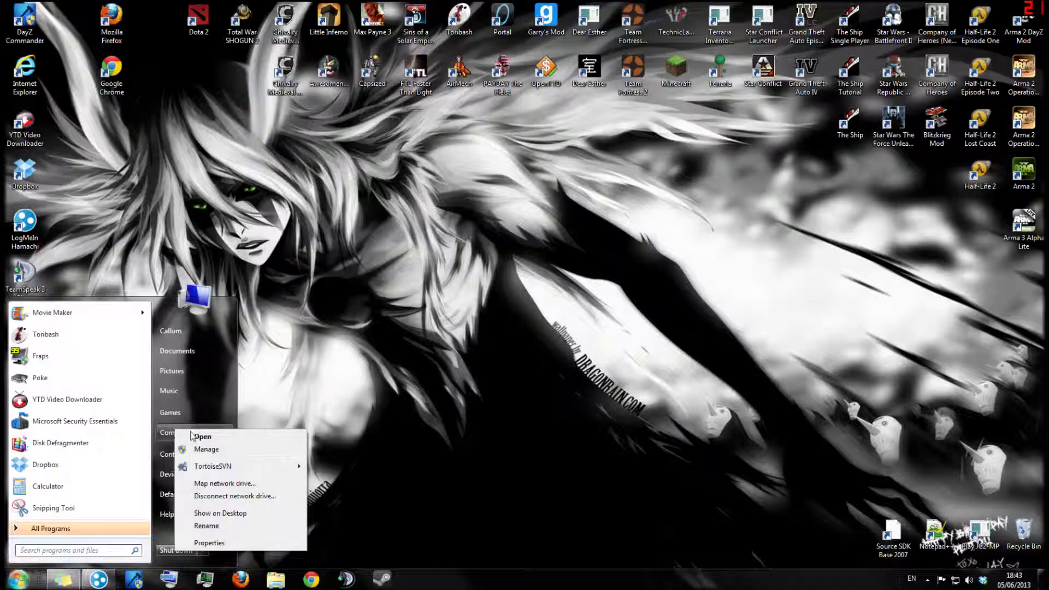
left_click(233, 450)
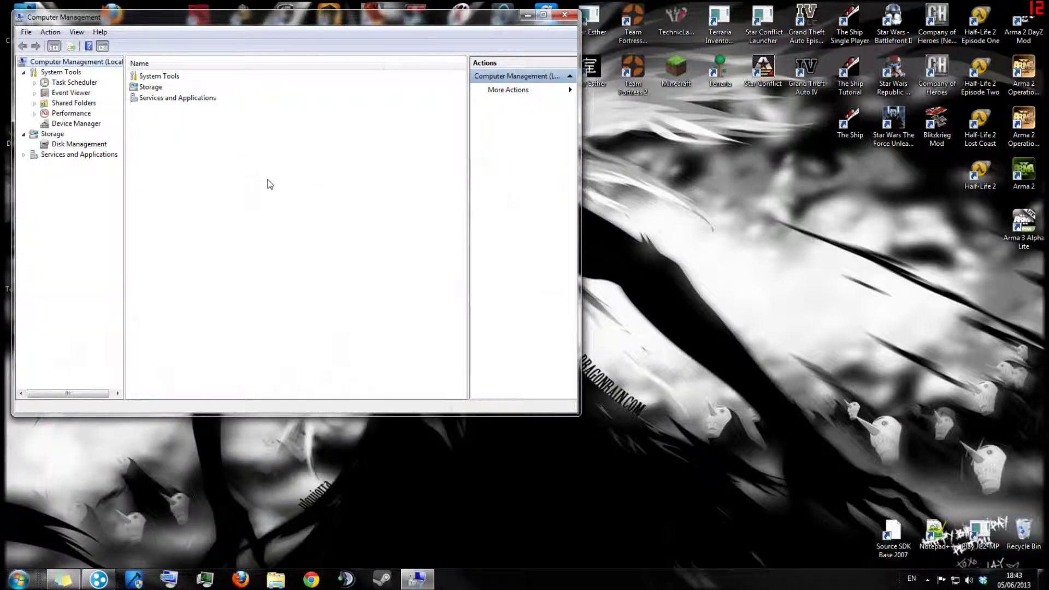
left_click(554, 11)
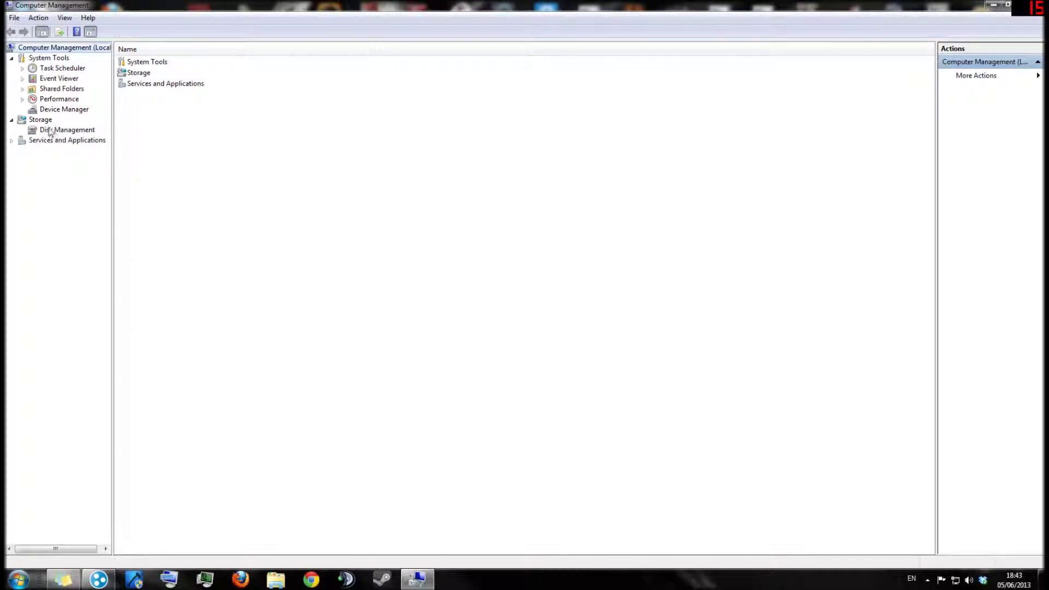
left_click(49, 131)
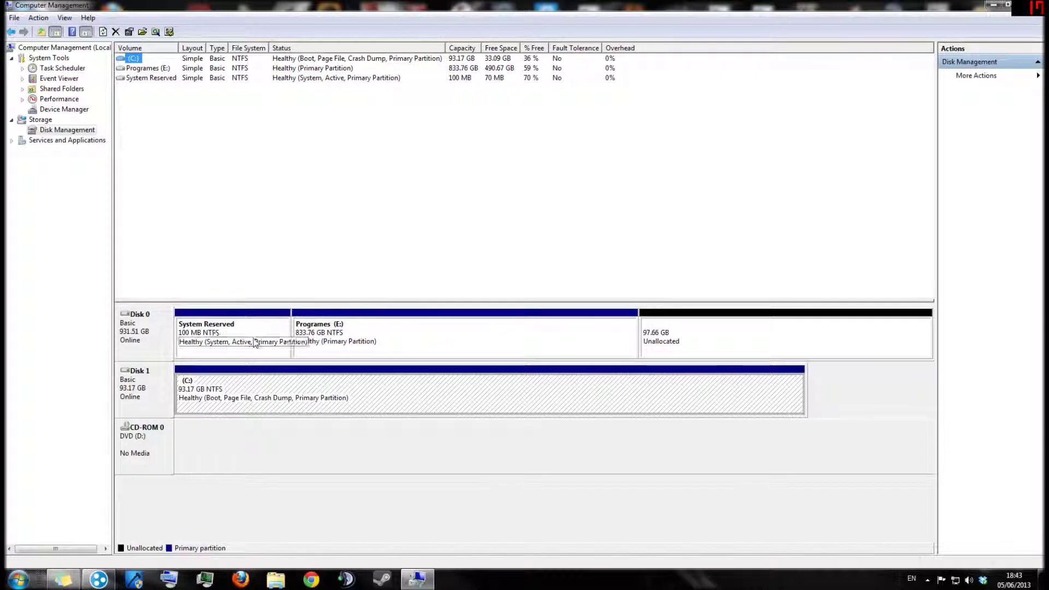
- Select the unallocated space, Programes (E:) and C: partitions, then the unallocated space's menu
left_click(641, 332)
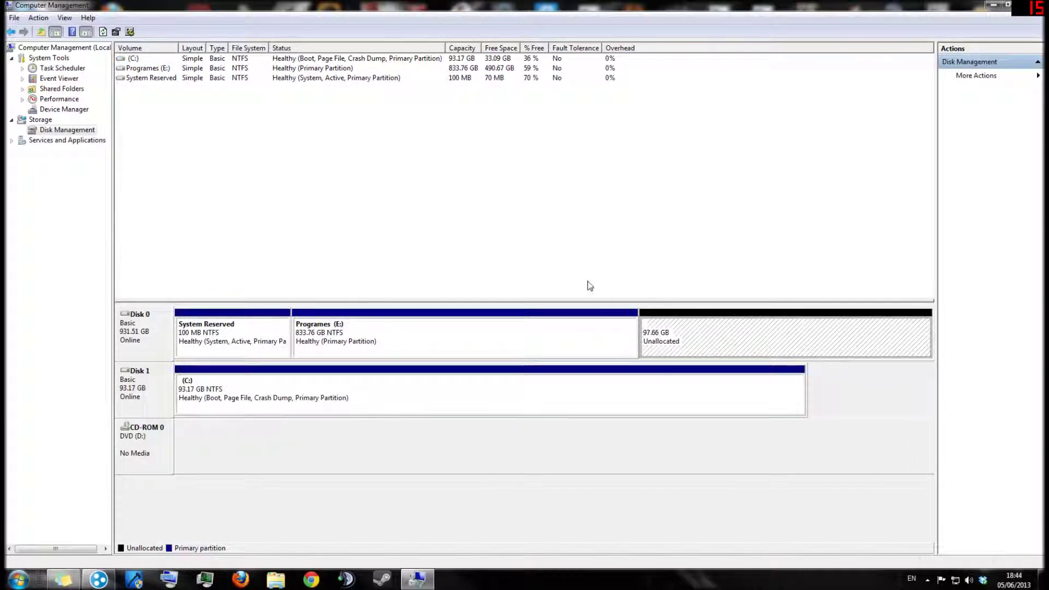
left_click(386, 333)
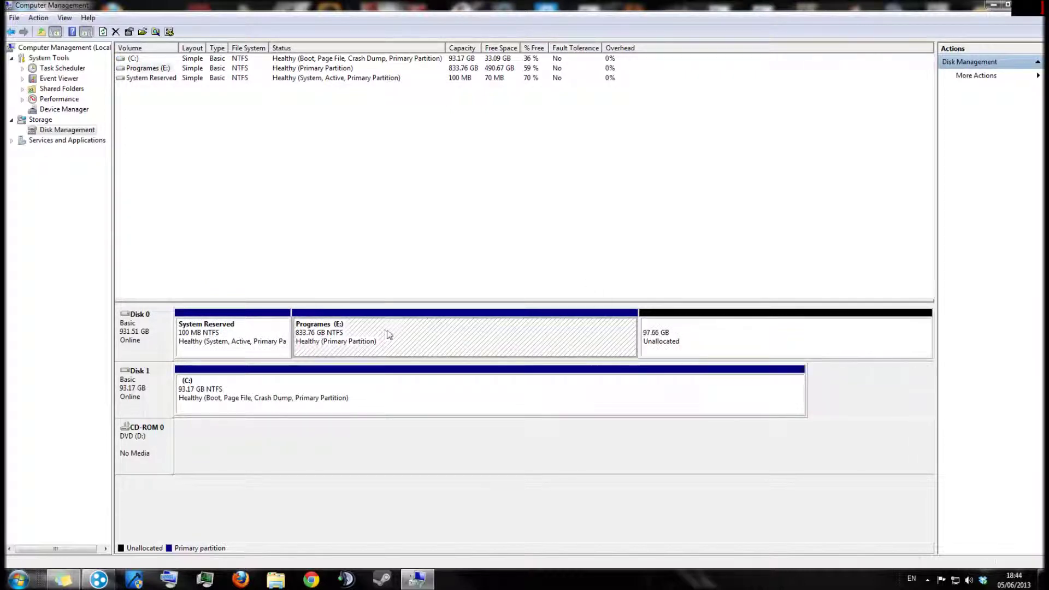
left_click(215, 403)
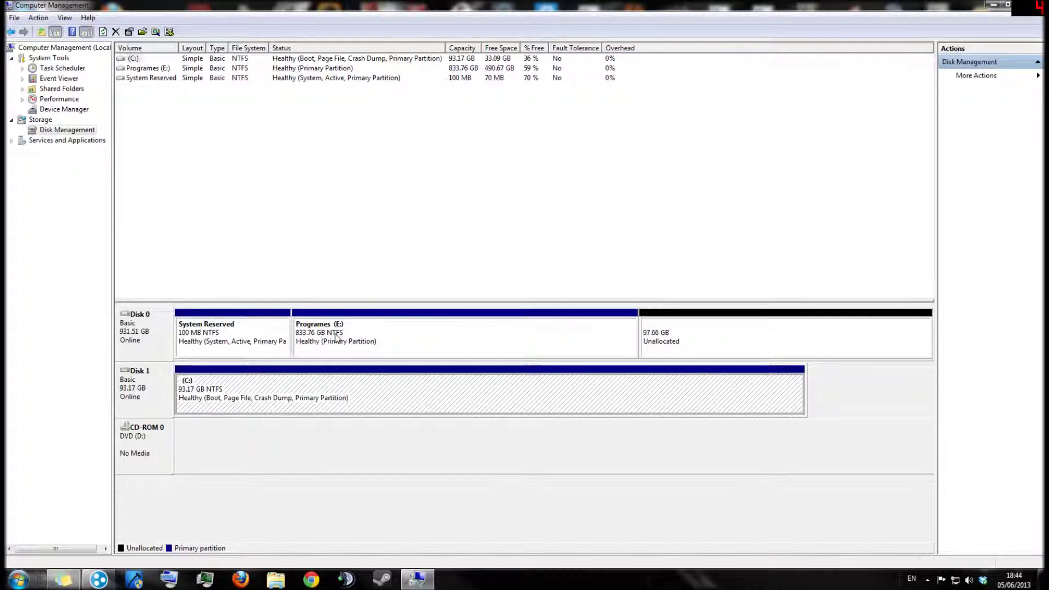
left_click(414, 338)
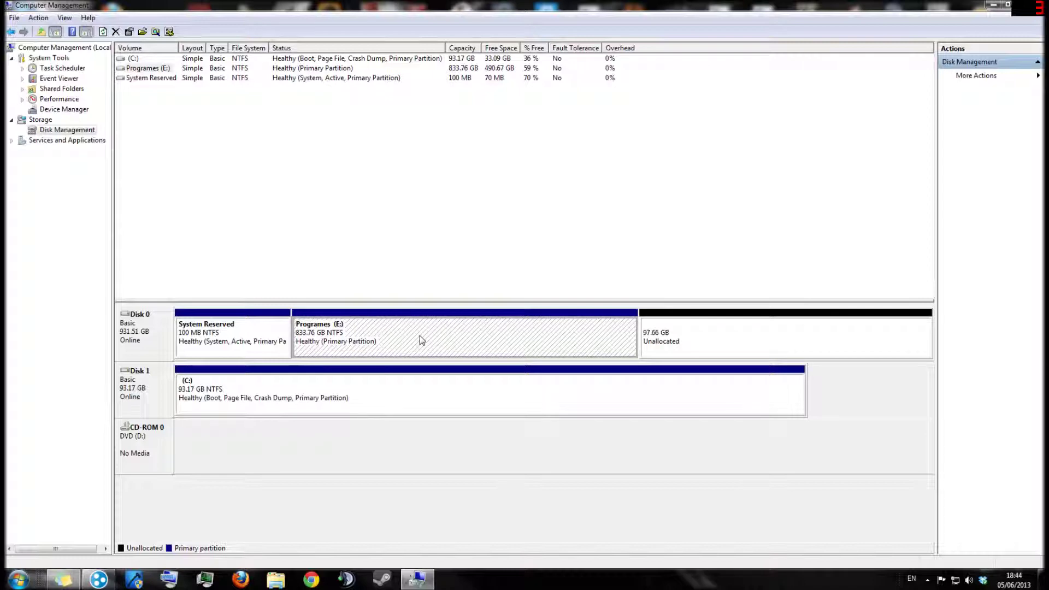
left_click(706, 332)
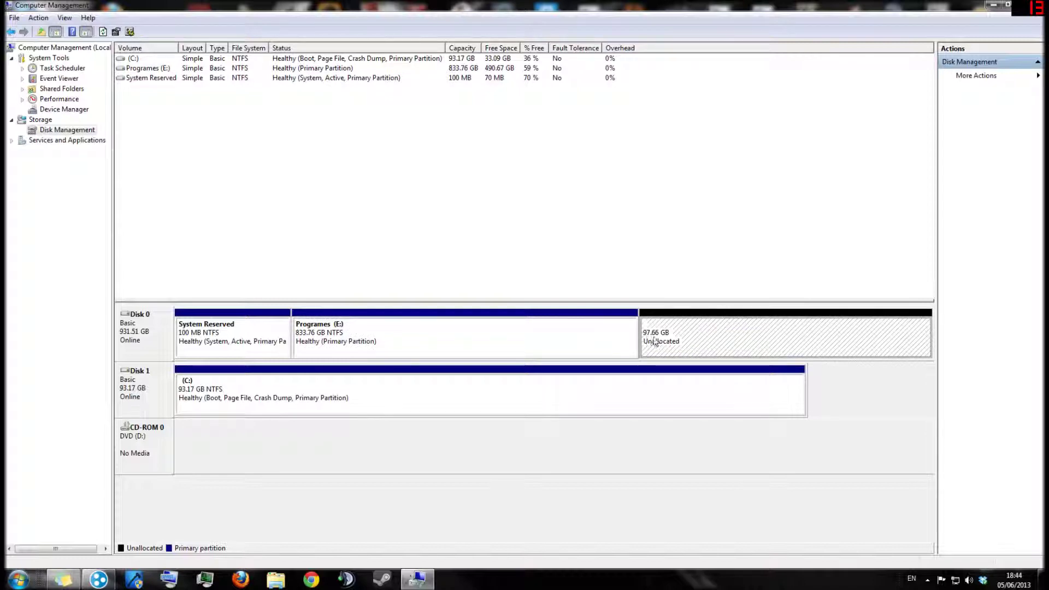
right_click(710, 330)
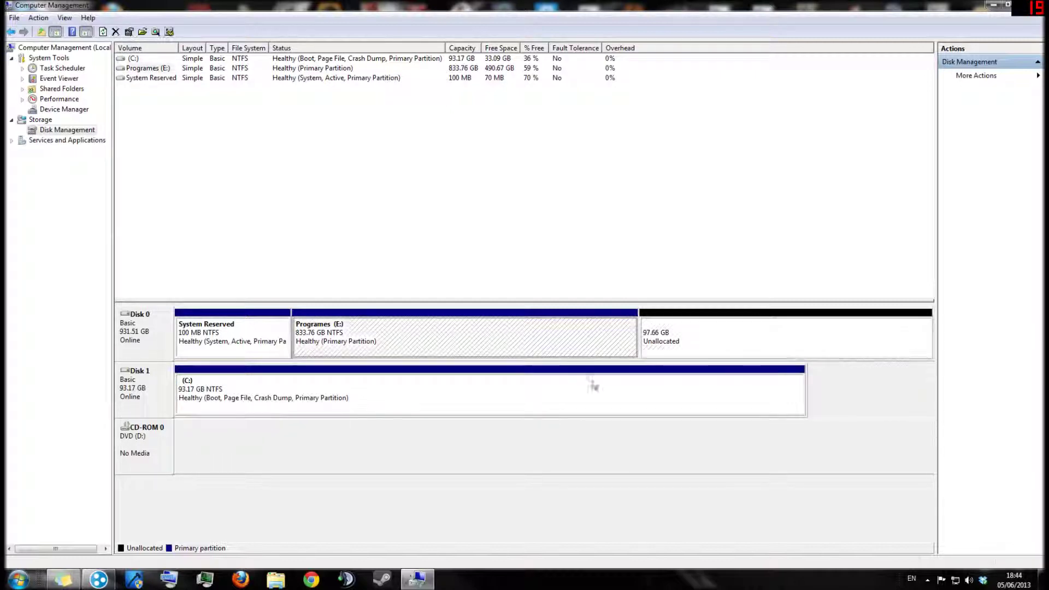
- Reselect Programes (E:) and reopen the 97.66 GB unallocated space's context menu
left_click(791, 318)
left_click(604, 340)
left_click(405, 385)
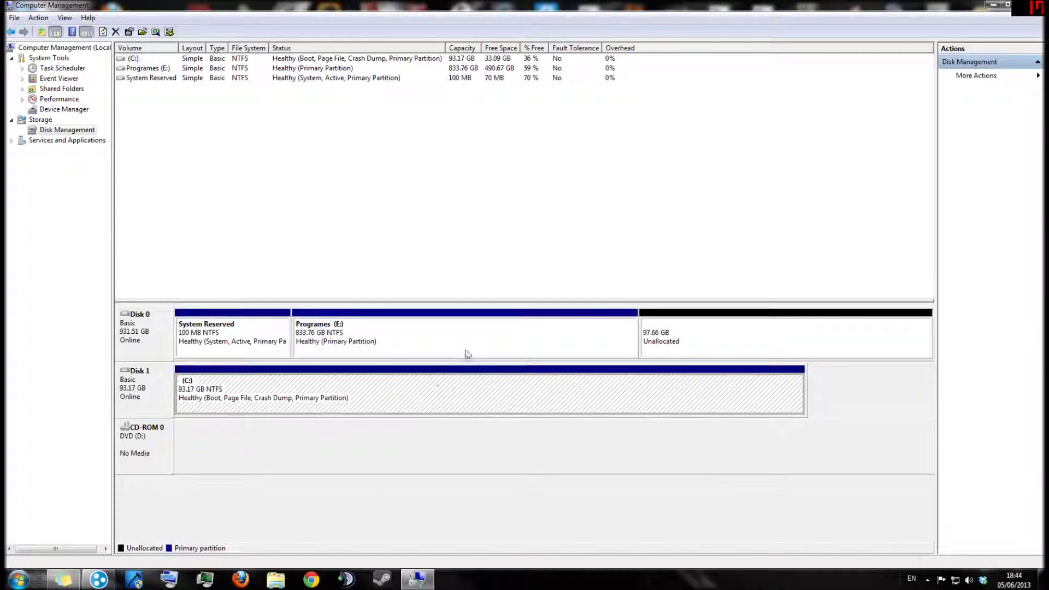
left_click(467, 356)
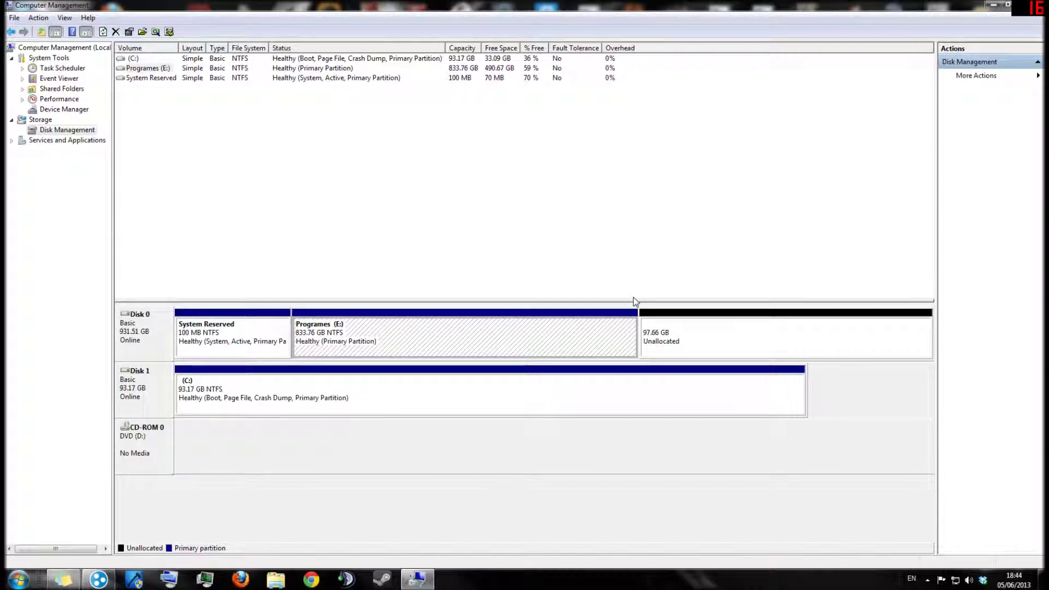
left_click(688, 336)
left_click(475, 350)
left_click(669, 342)
left_click(543, 330)
left_click(701, 330)
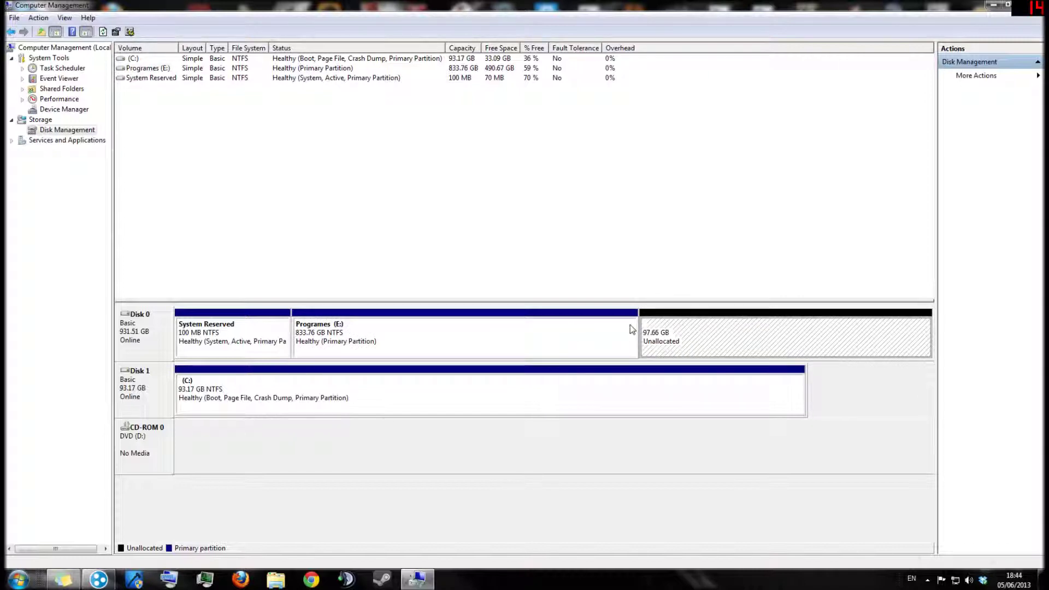
right_click(713, 332)
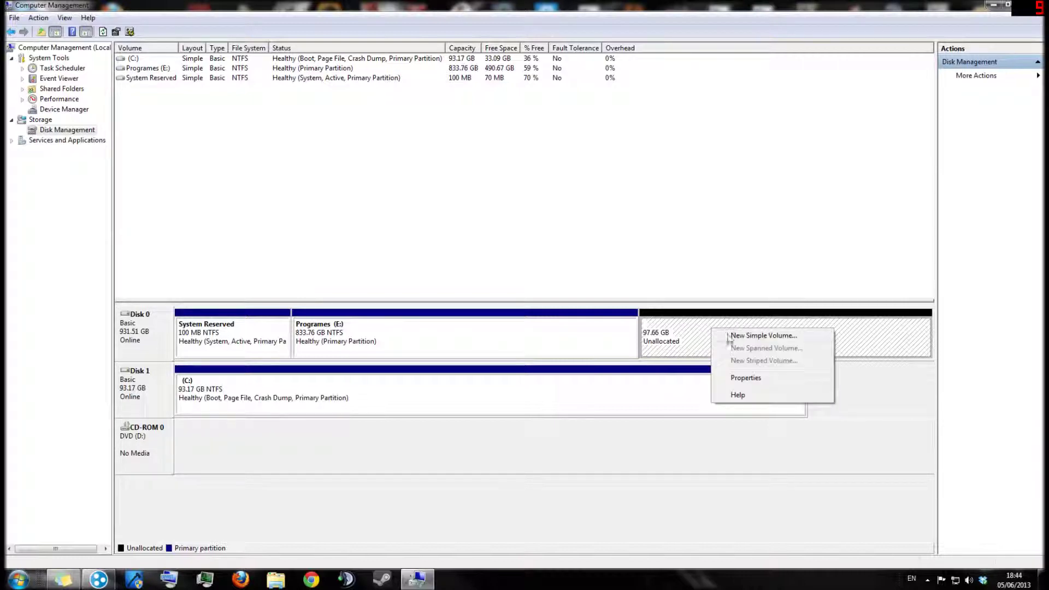
- Extend Programes (E:) by 100000 MB from Disk 0 with the Extend Volume Wizard
left_click(558, 340)
right_click(469, 335)
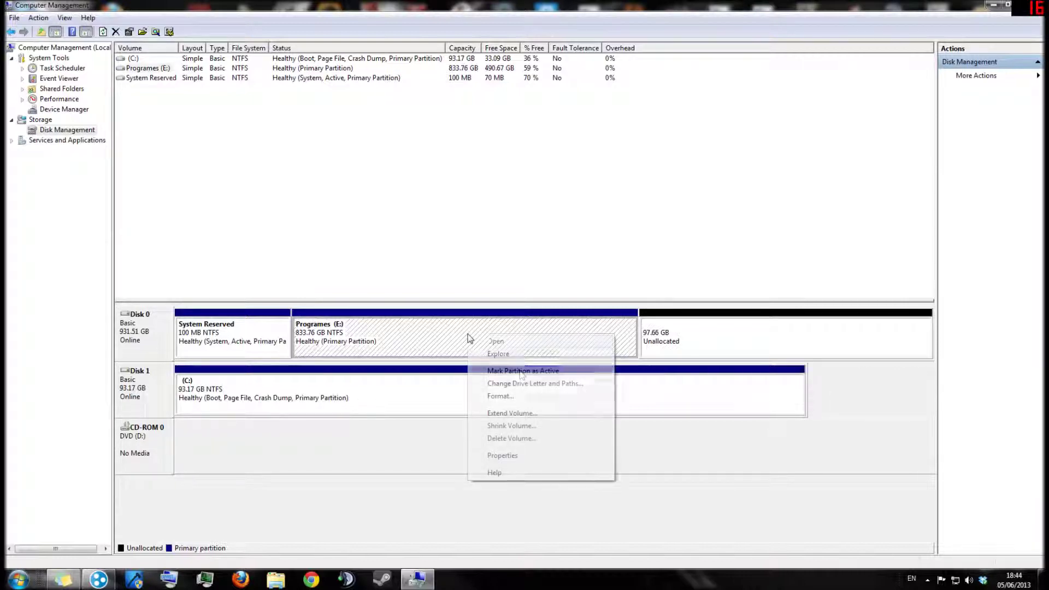
left_click(505, 418)
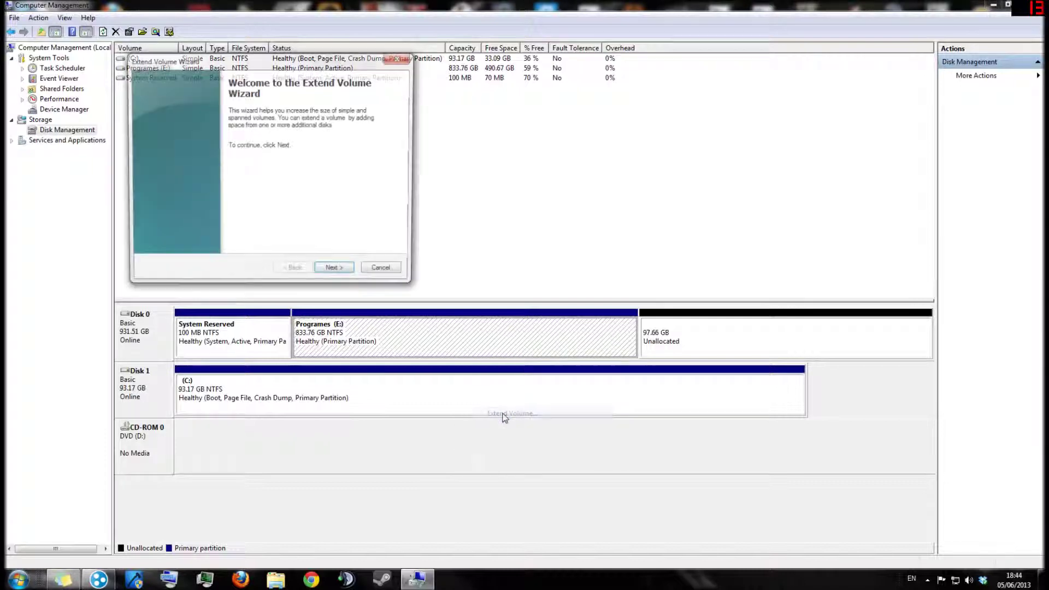
left_click(335, 275)
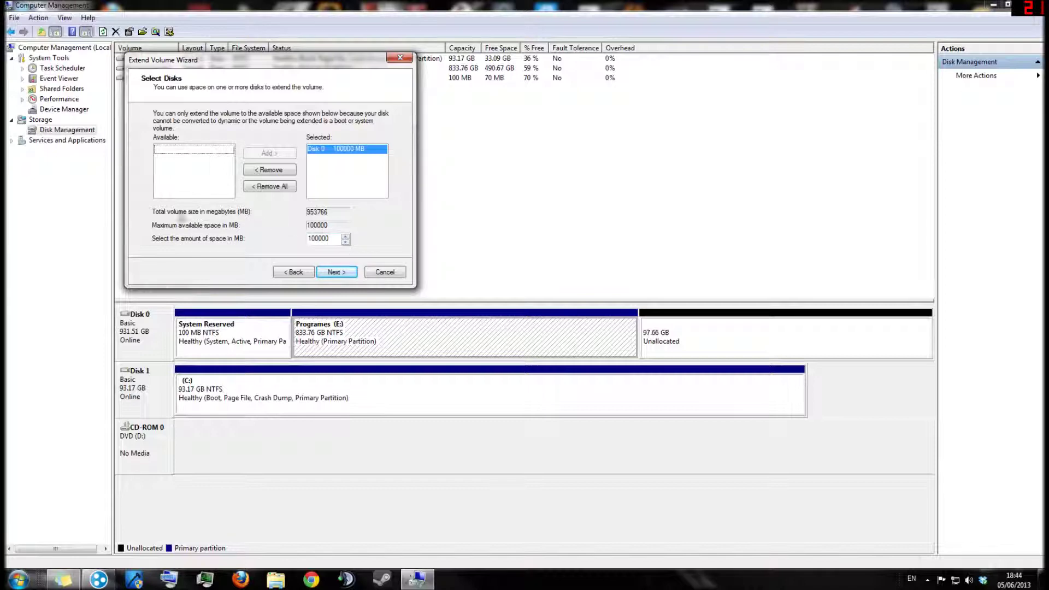
left_click(330, 238)
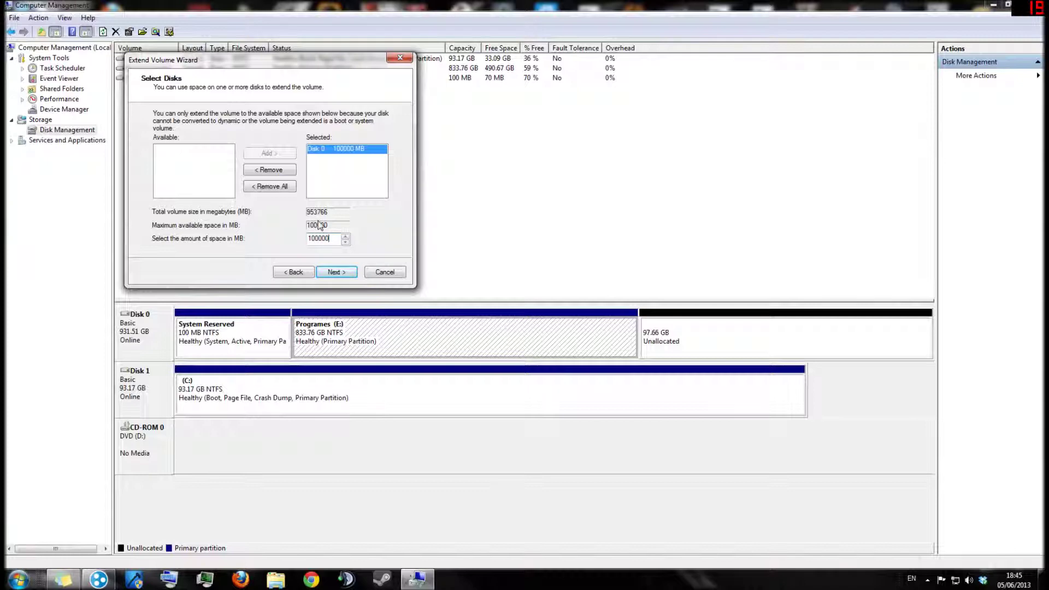
left_click(336, 271)
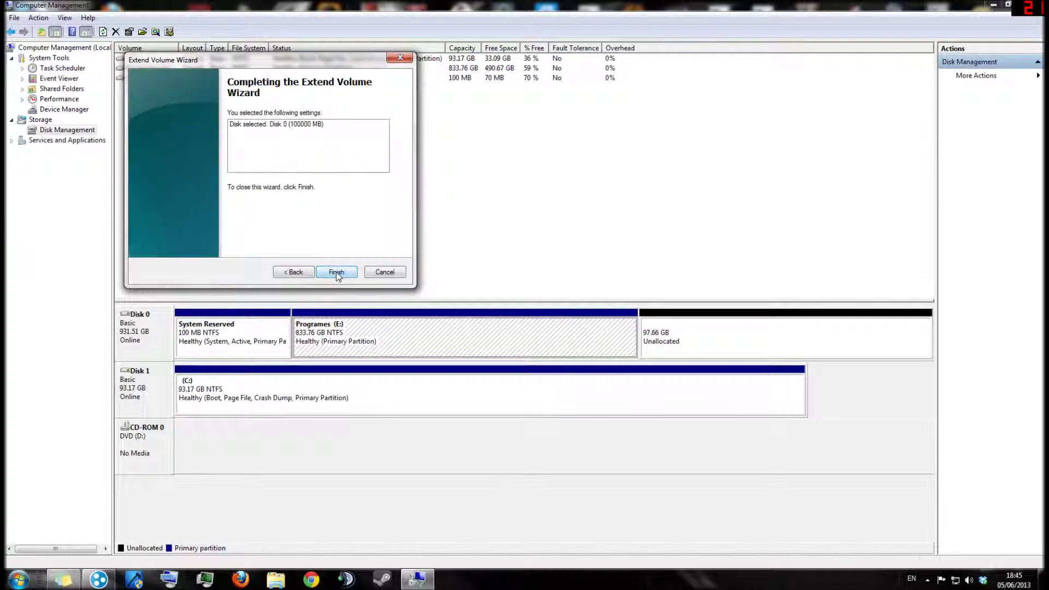
left_click(336, 272)
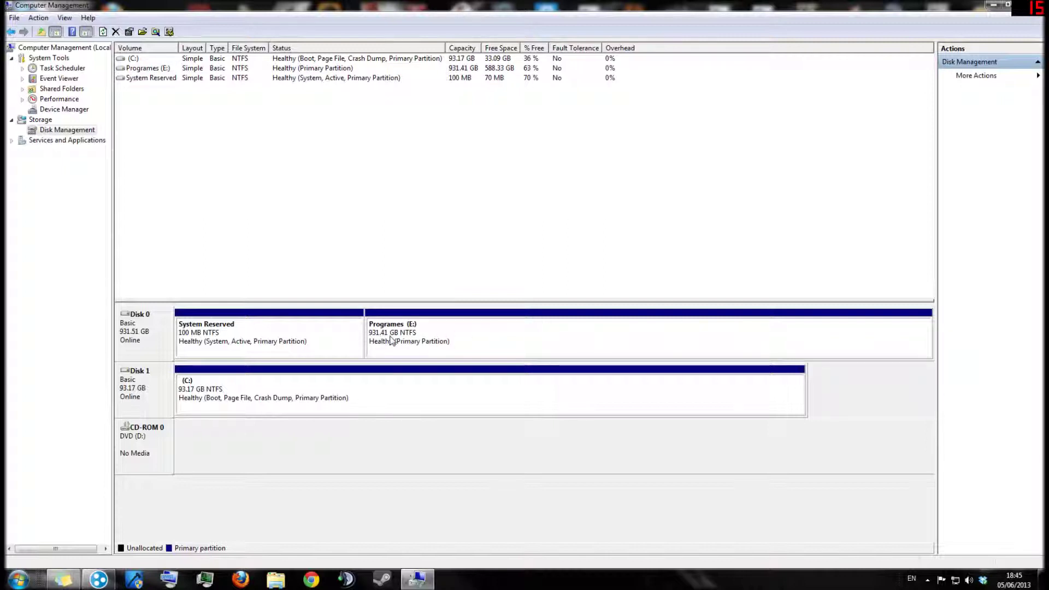
- Confirm in Explorer's Computer view that Programes (E:) shows 931 GB with 588 GB free
left_click(443, 338)
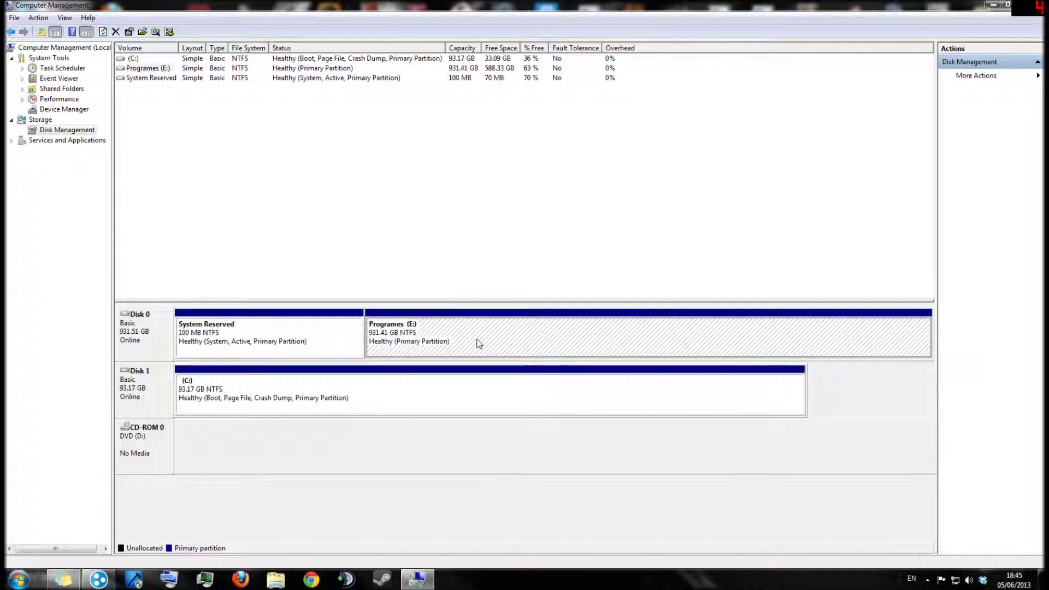
left_click(390, 389)
left_click(457, 351)
left_click(276, 579)
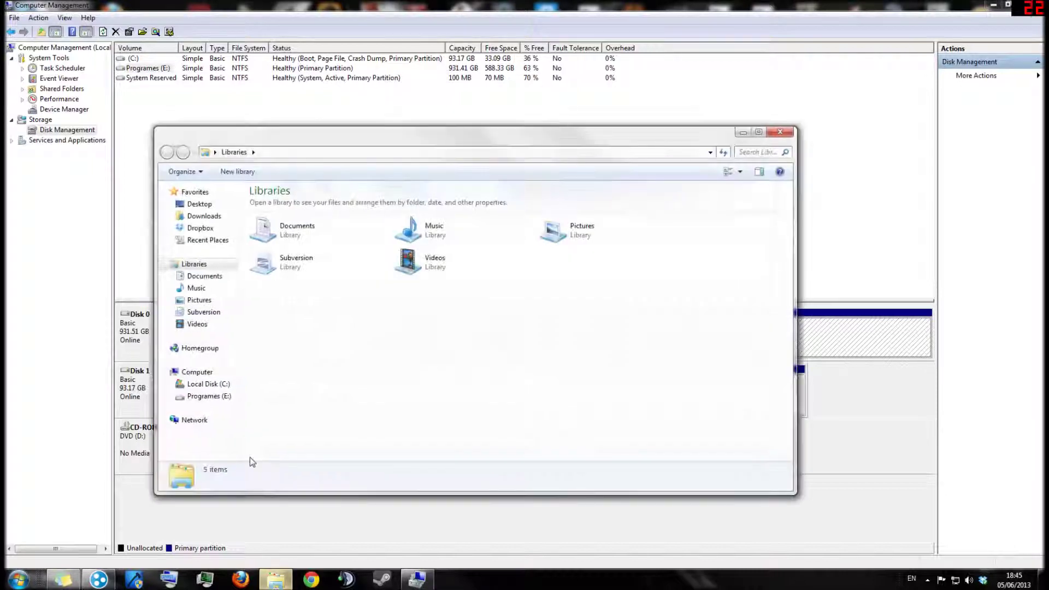
left_click(198, 374)
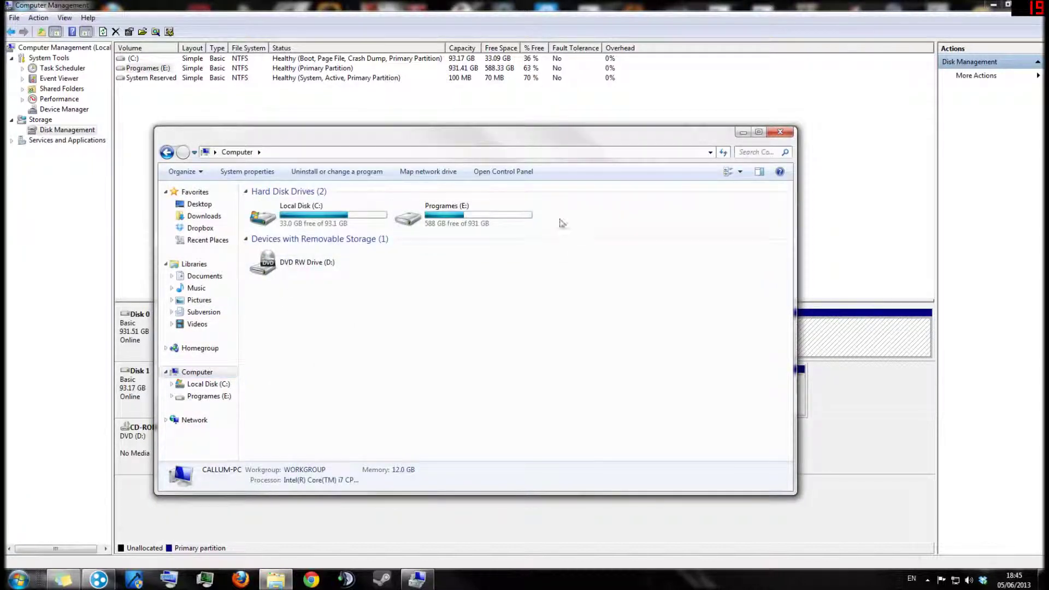
left_click(785, 131)
- Shrink Programes (E:) by 100000 MB using Shrink Volume
right_click(594, 334)
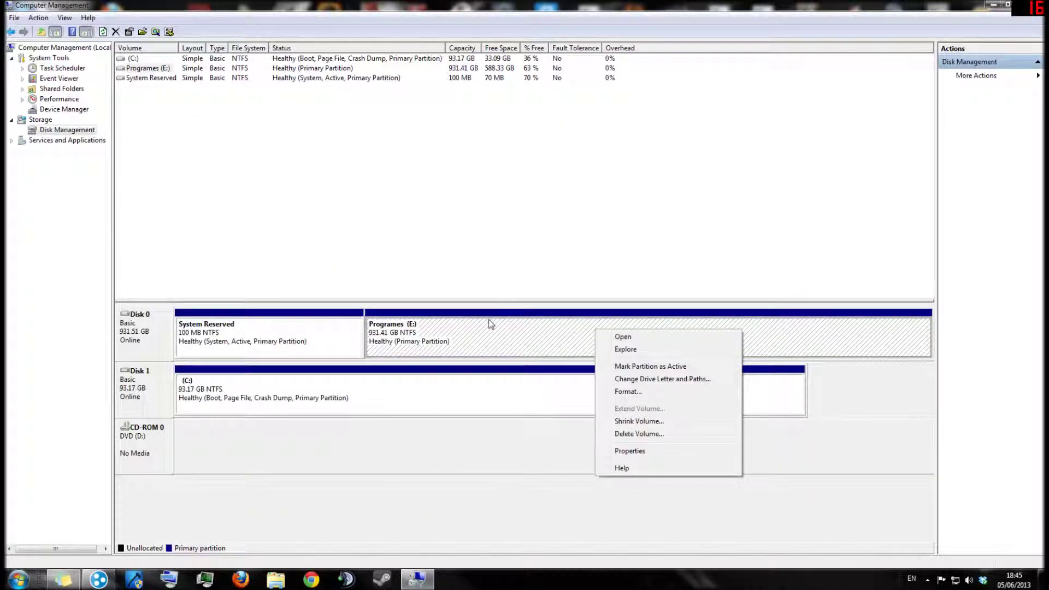
left_click(478, 288)
left_click(460, 331)
right_click(460, 331)
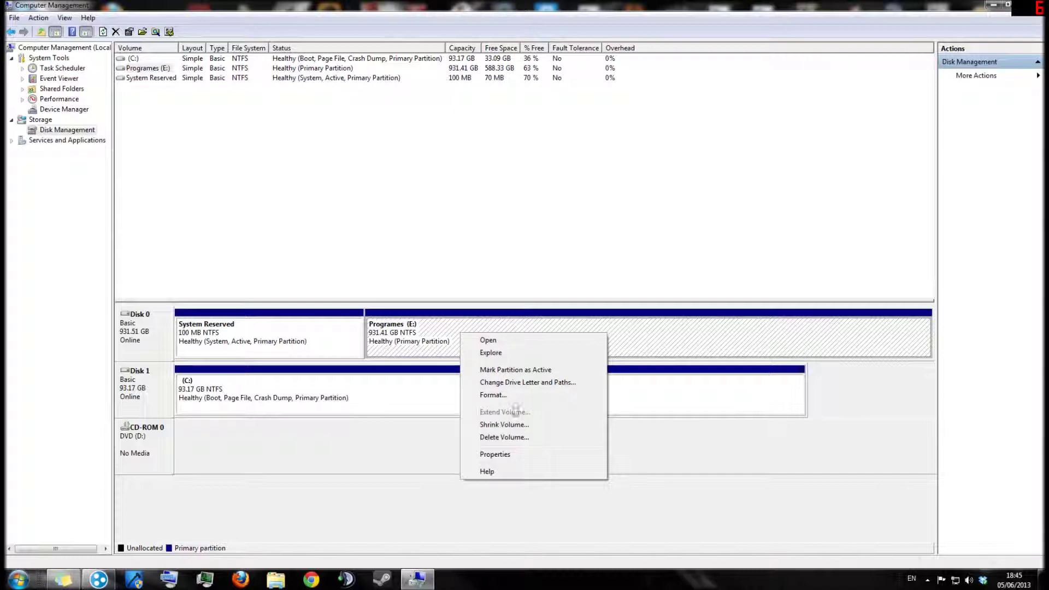
left_click(513, 426)
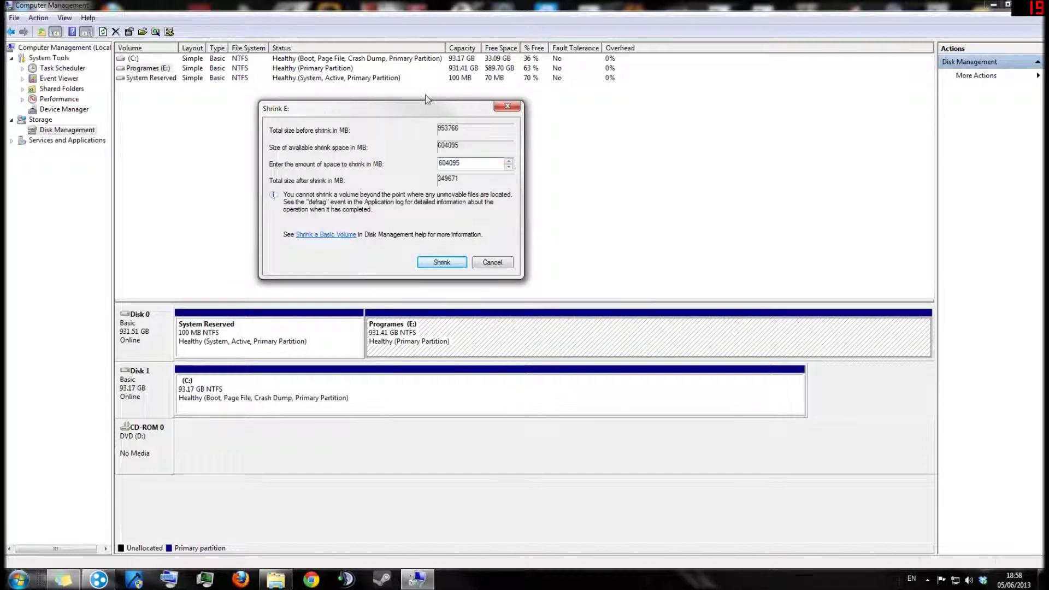
left_click_drag(478, 111, 521, 105)
double_click(491, 156)
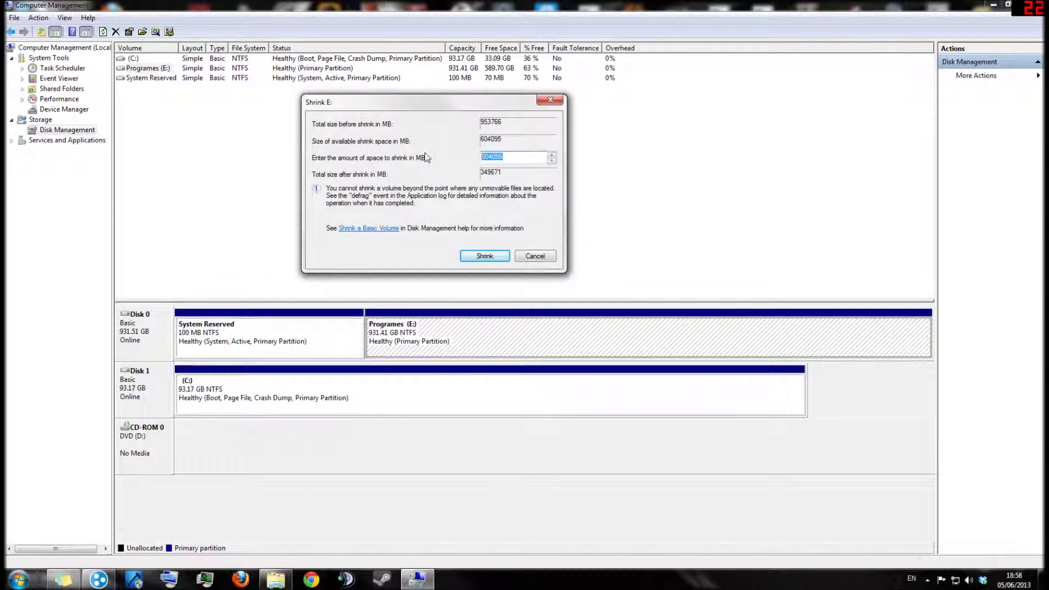
key("End")
double_click(503, 142)
left_click_drag(514, 157, 424, 157)
type("10")
left_click(484, 256)
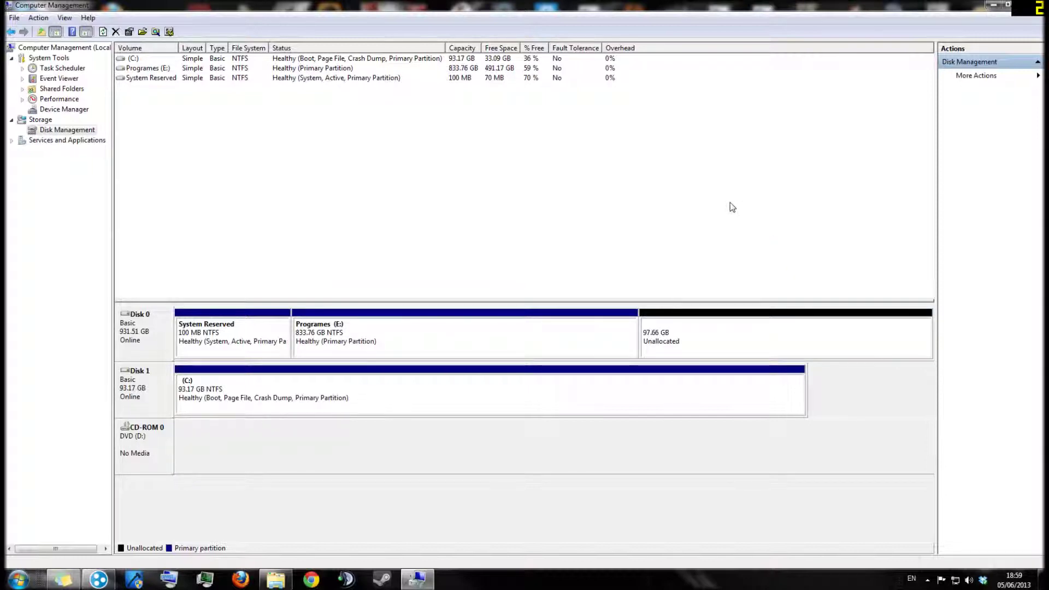
- Launch the New Simple Volume Wizard from the 97.66 GB unallocated space's menu
left_click(655, 353)
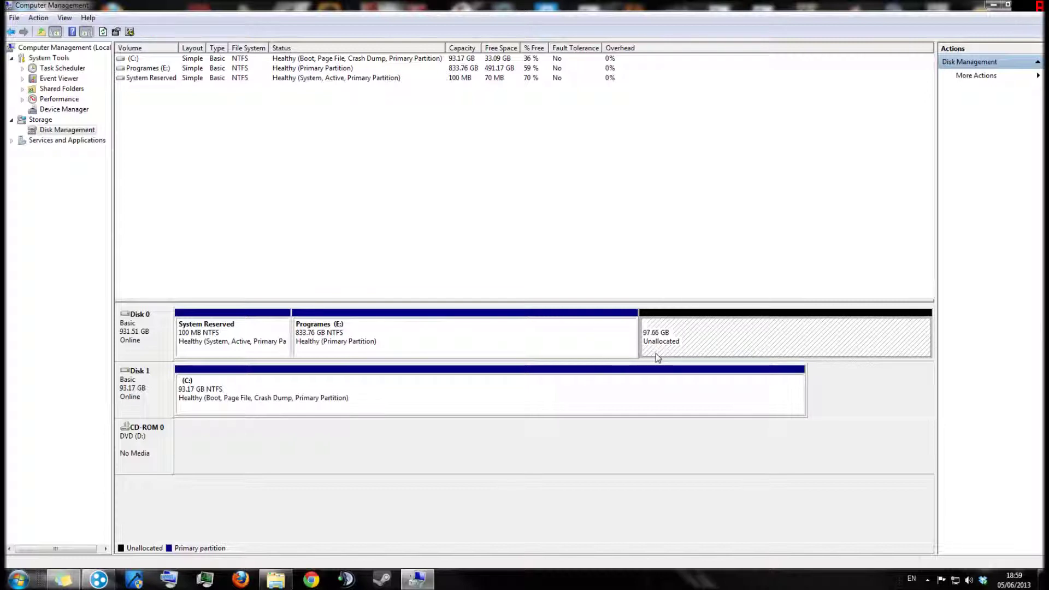
left_click(574, 385)
left_click(627, 345)
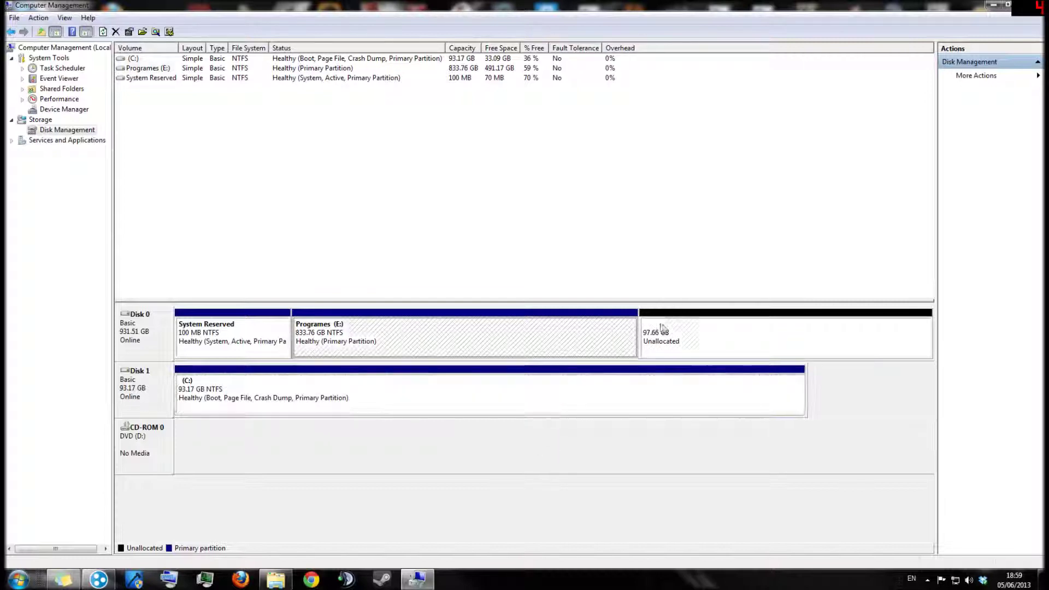
left_click(680, 325)
right_click(700, 325)
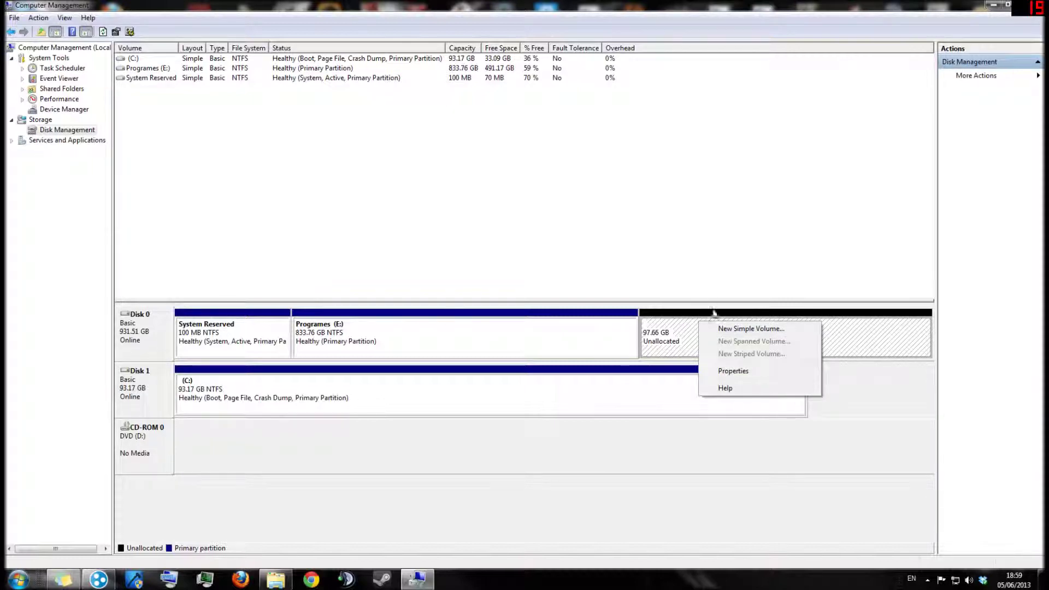
left_click(731, 330)
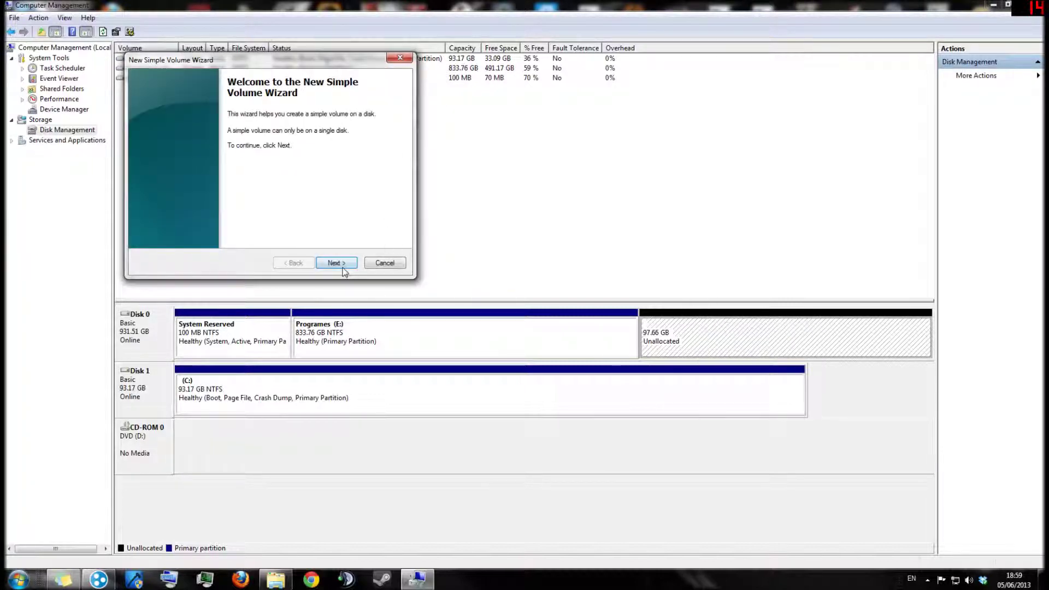
- Create the new volume with drive letter A, NTFS format and label EXTRA FILES
left_click(345, 270)
left_click(344, 264)
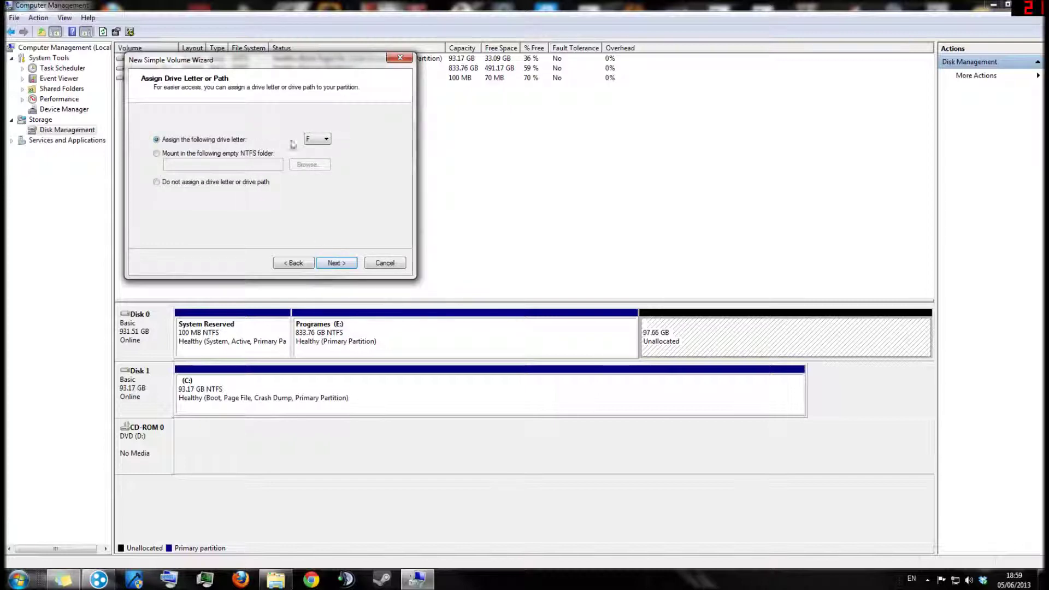
left_click(318, 141)
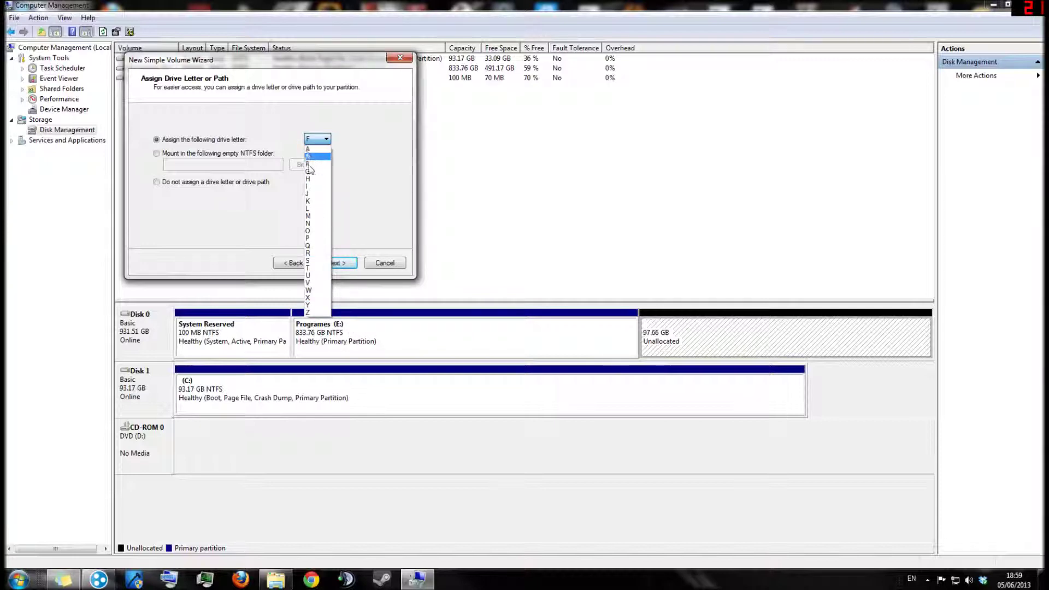
left_click(311, 149)
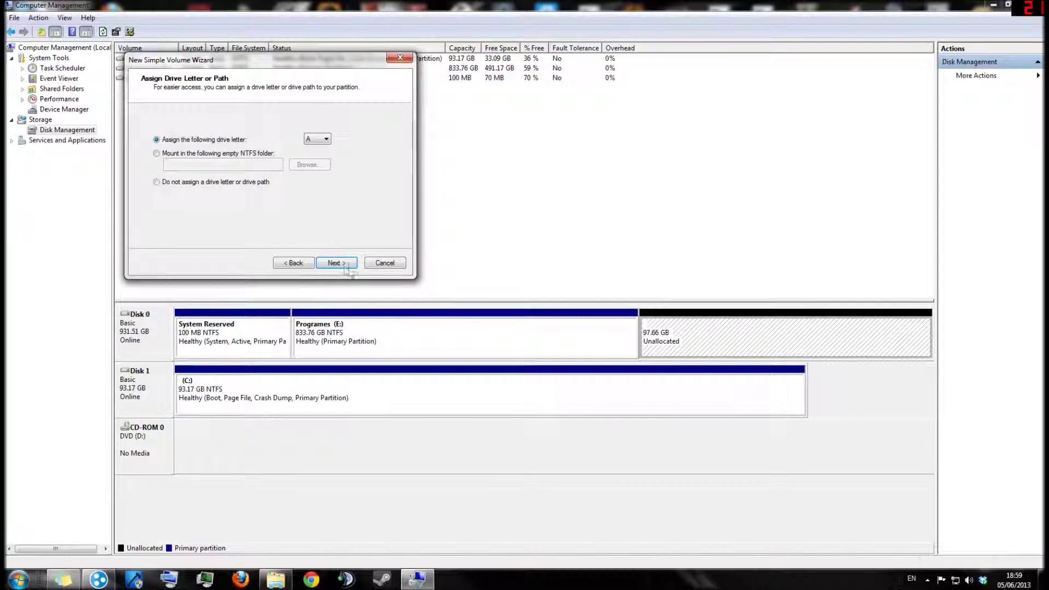
left_click(339, 264)
type("EXTRA FILES")
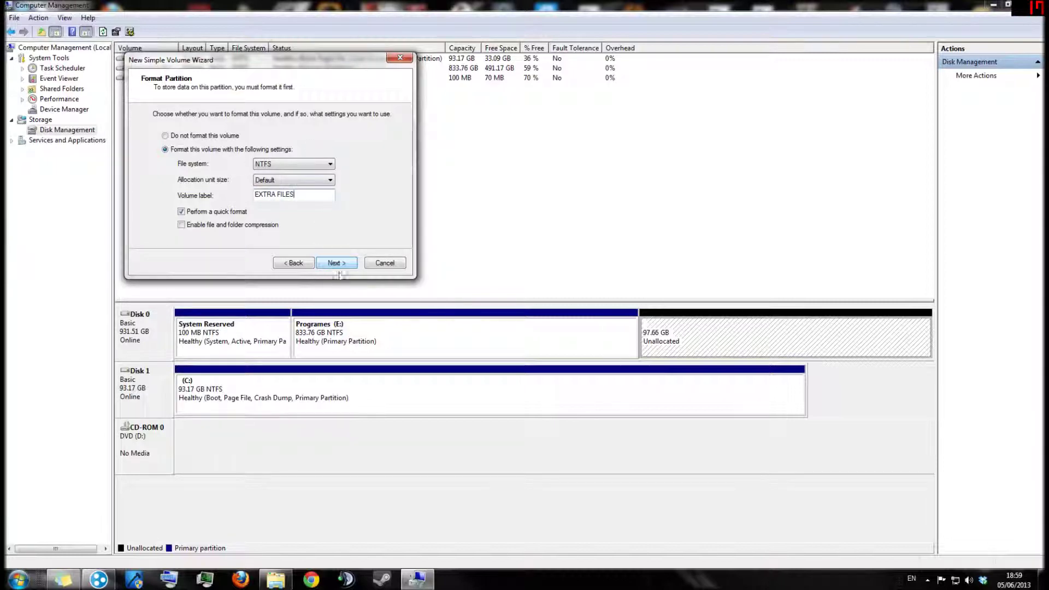
left_click(336, 264)
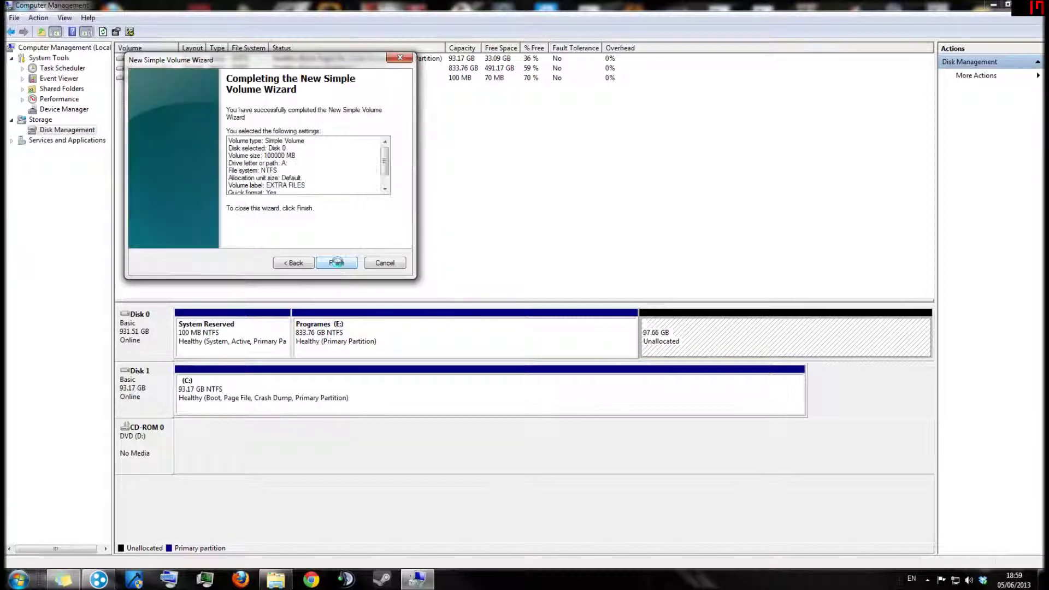
left_click(336, 263)
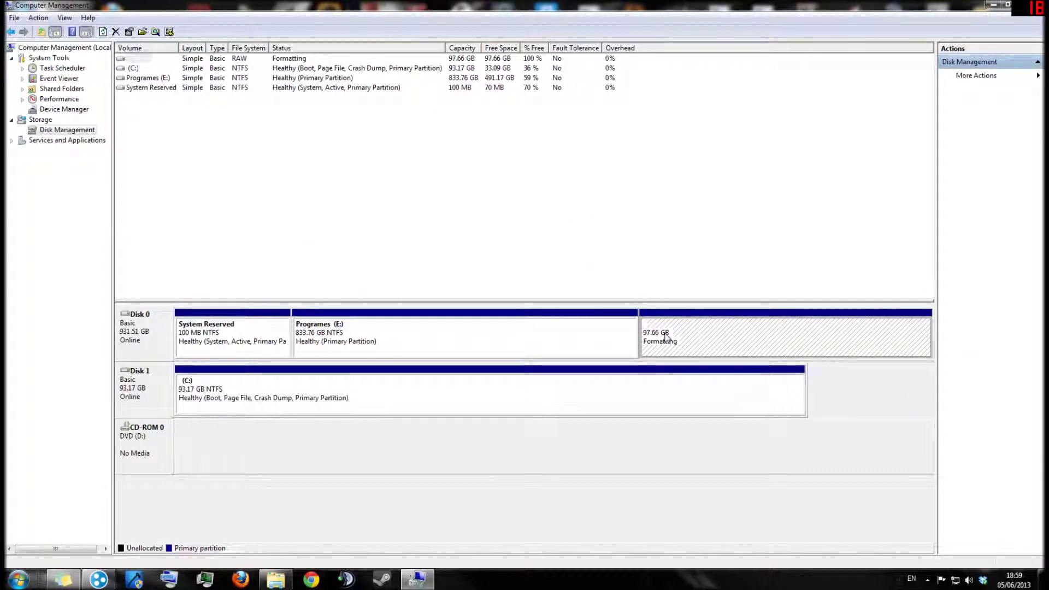
- Verify EXTRA FILES (A:) appears beside C: and E: in Explorer, dismissing AutoPlay
left_click(275, 580)
left_click(196, 371)
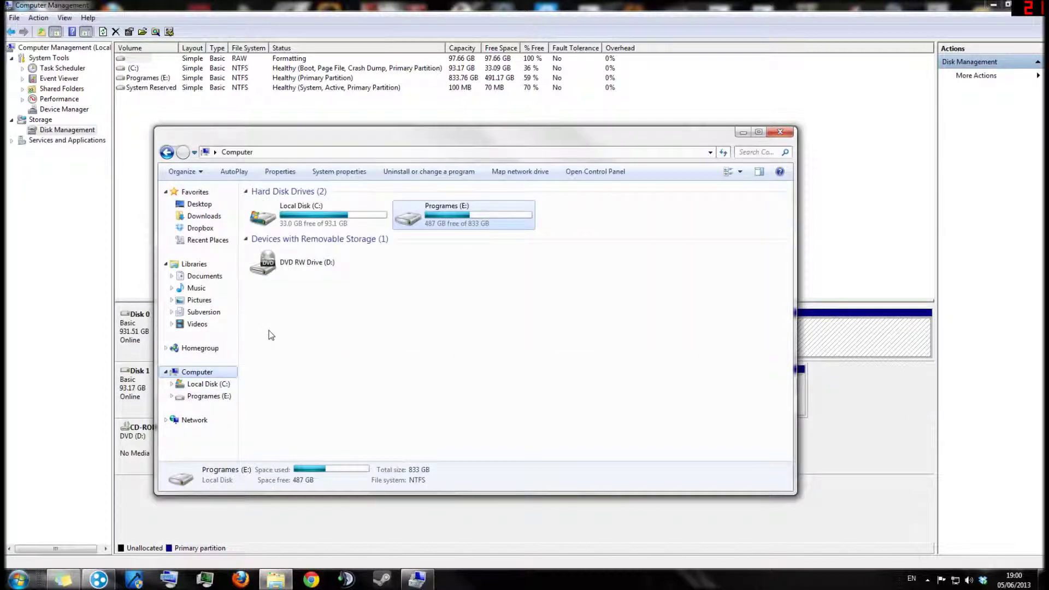
left_click(909, 239)
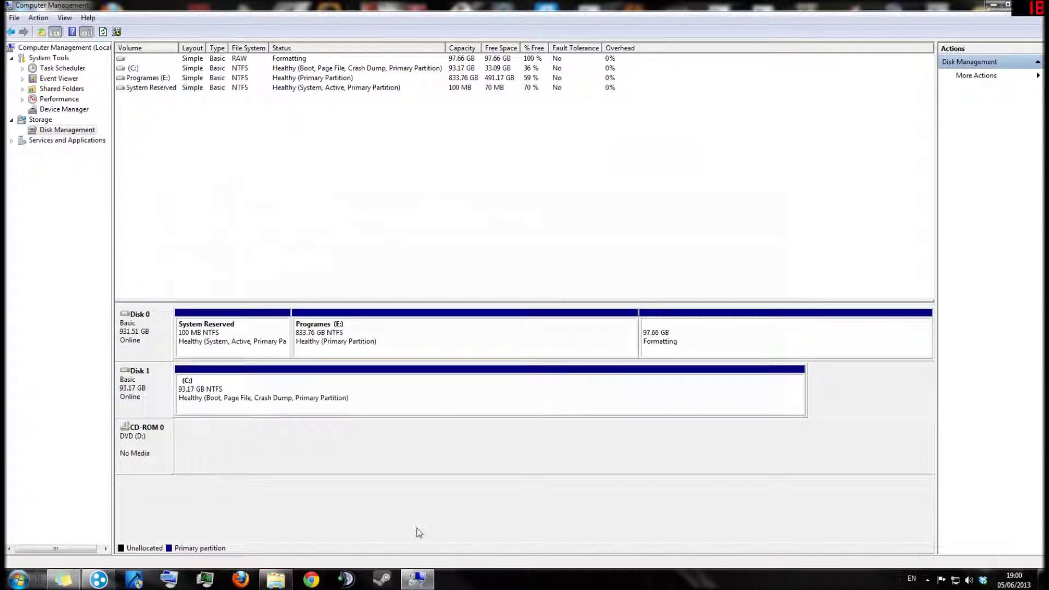
left_click(279, 580)
left_click(607, 142)
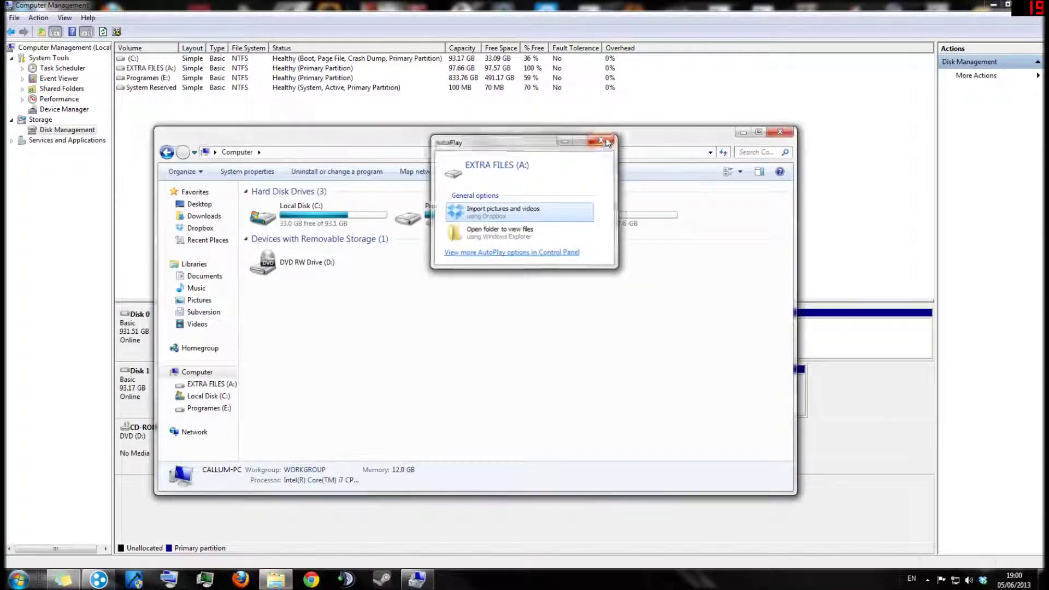
mouse_move(726, 223)
left_mouse_down()
mouse_move(405, 228)
mouse_move(738, 221)
left_mouse_up()
left_click(459, 215)
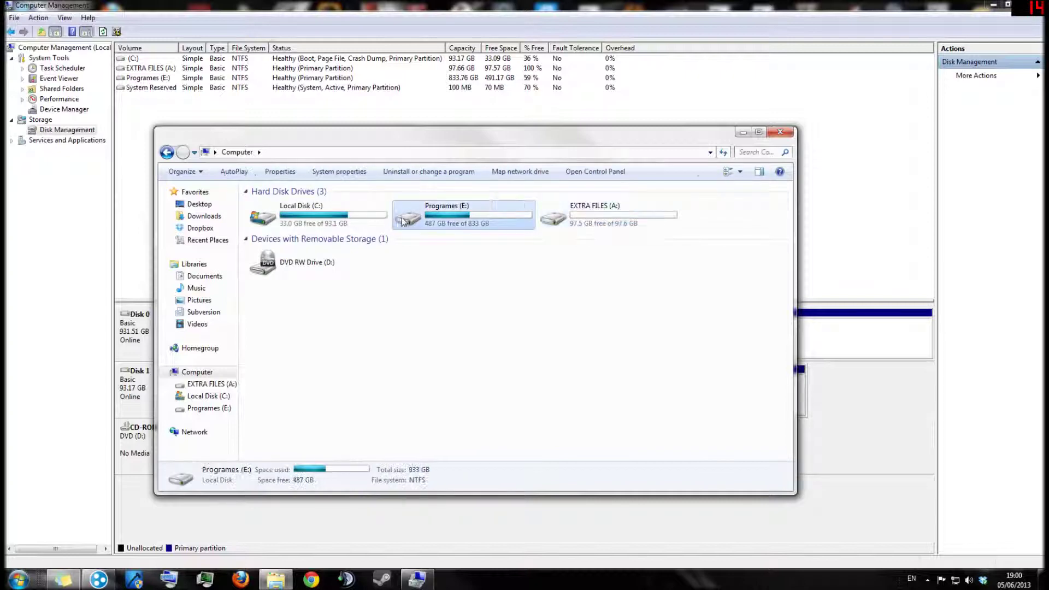
left_click(320, 222)
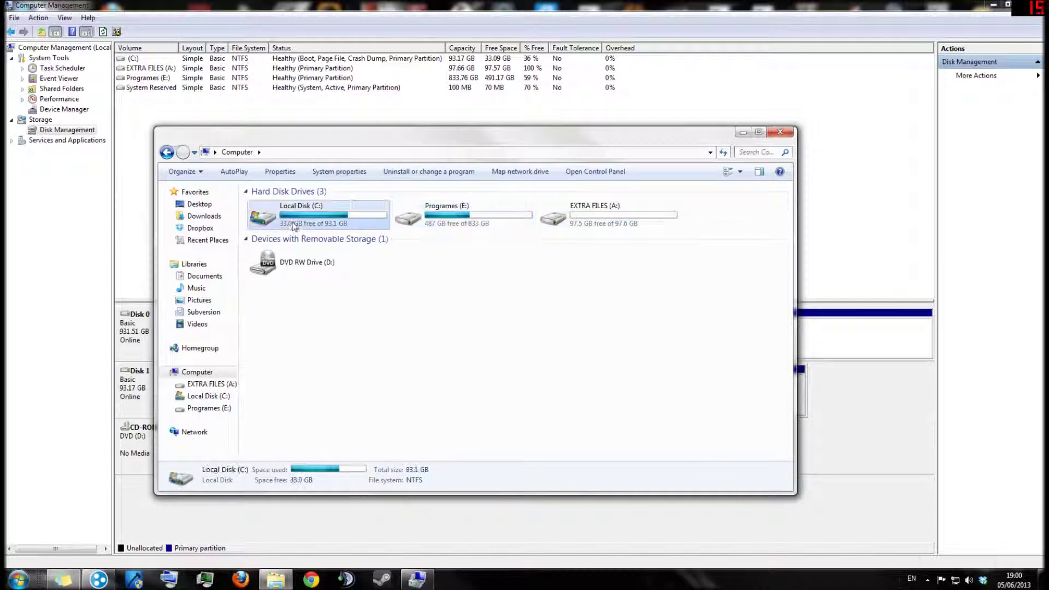
left_click(783, 132)
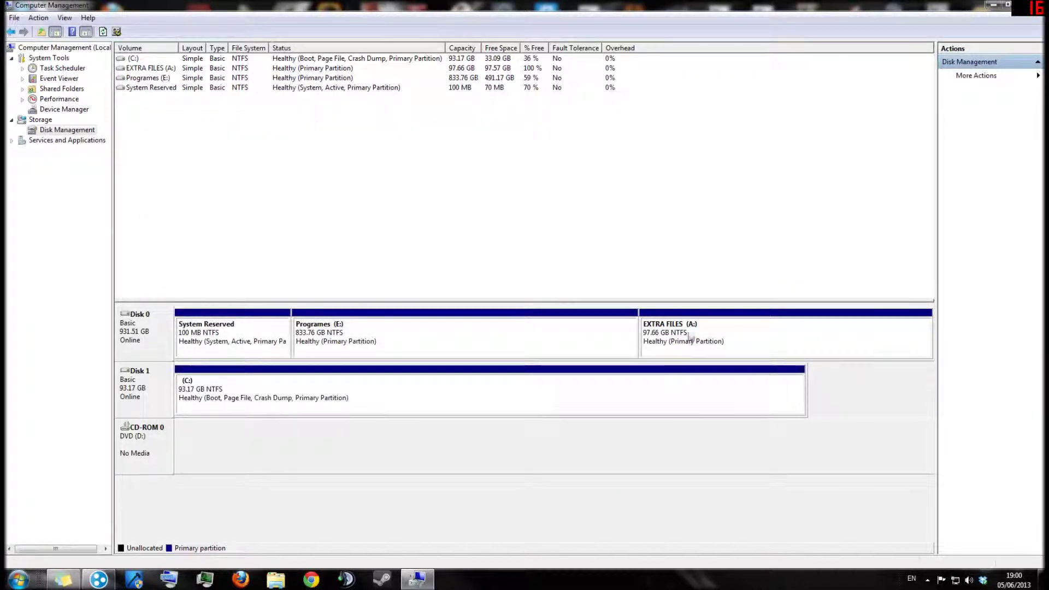
- Delete the EXTRA FILES (A:) volume and confirm erasing it
left_click(691, 341)
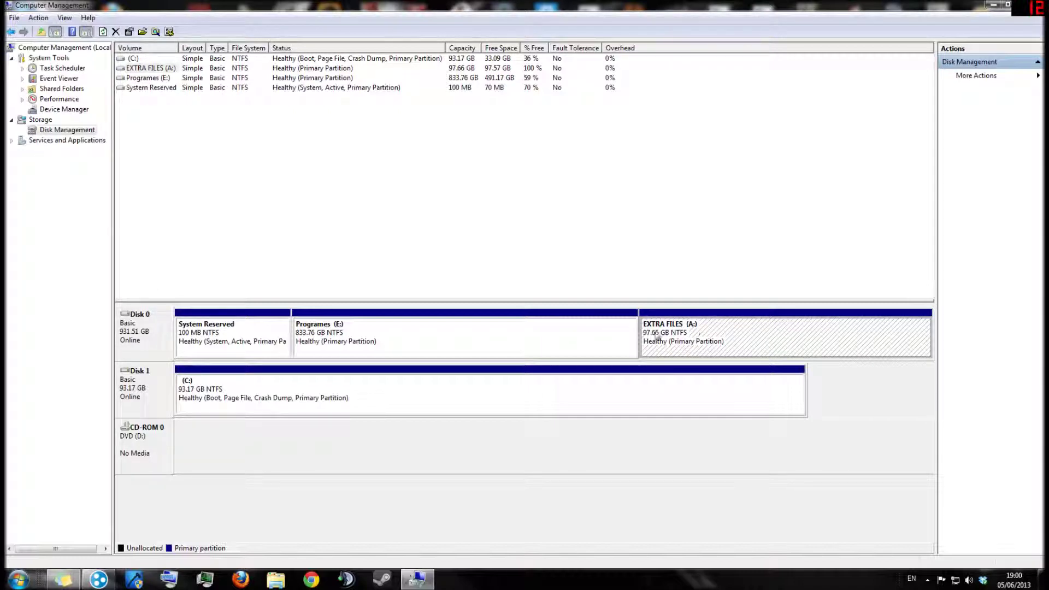
left_click(464, 330)
left_click(693, 341)
left_click(275, 580)
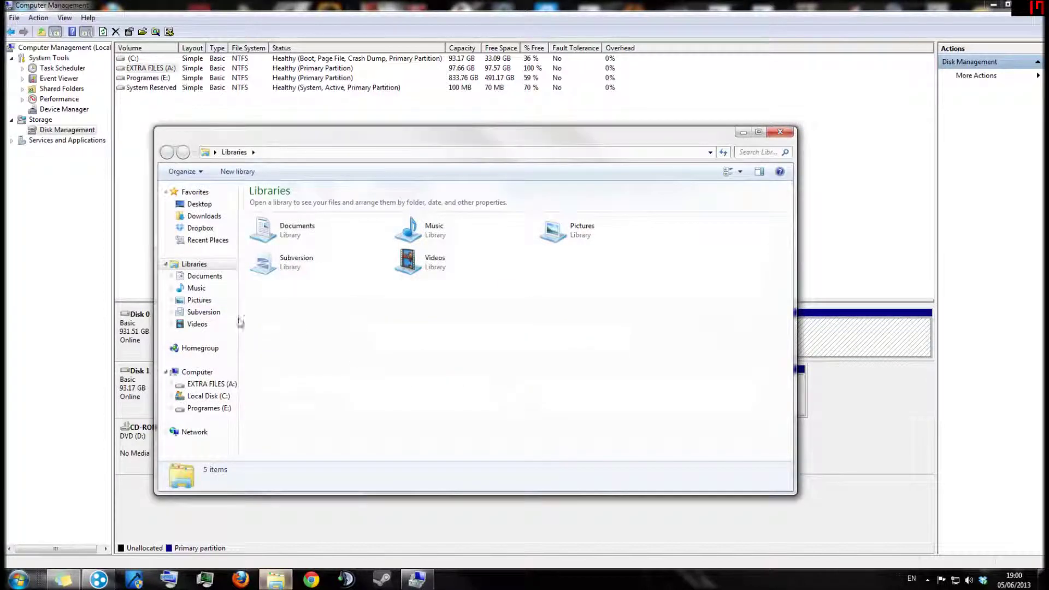
left_click(785, 132)
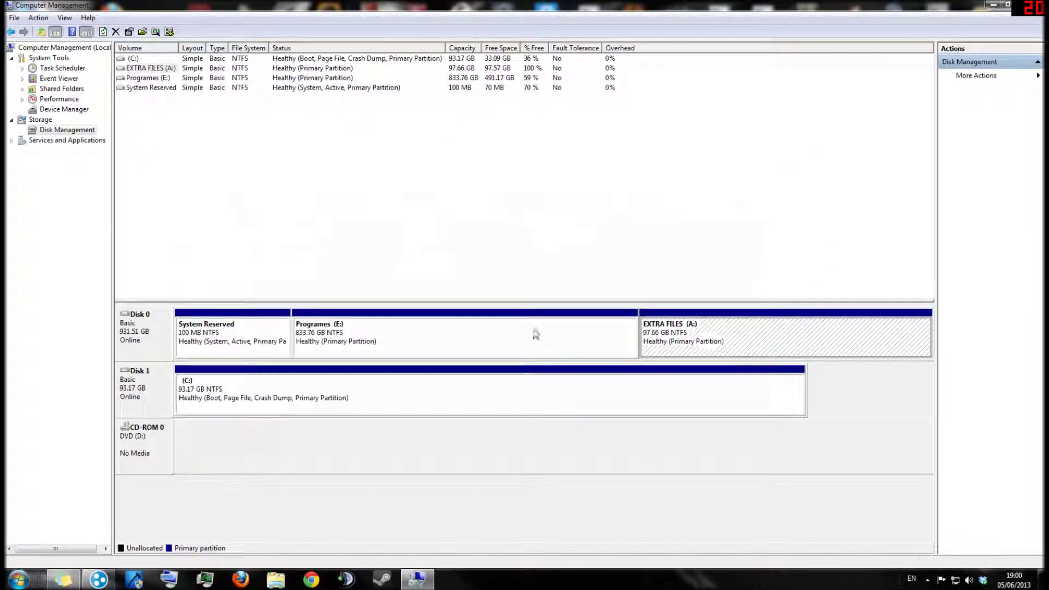
right_click(668, 339)
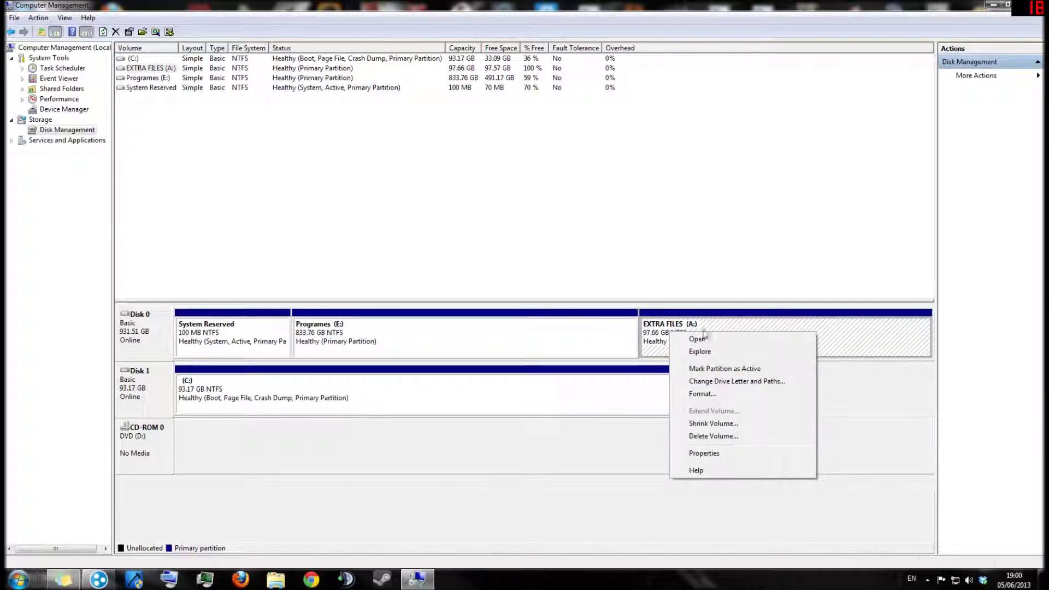
left_click(400, 344)
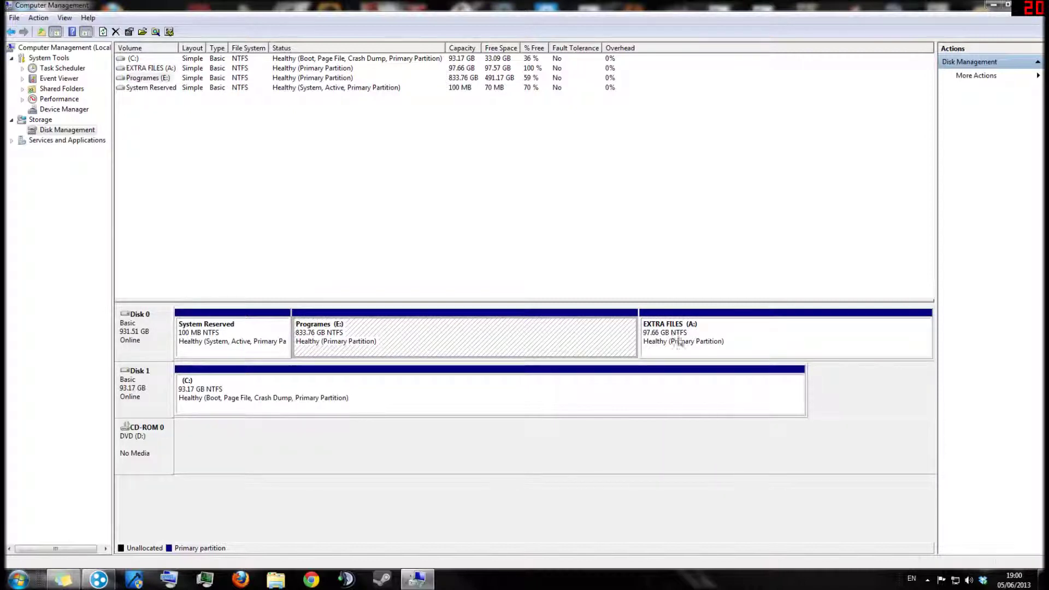
left_click(414, 408)
right_click(741, 336)
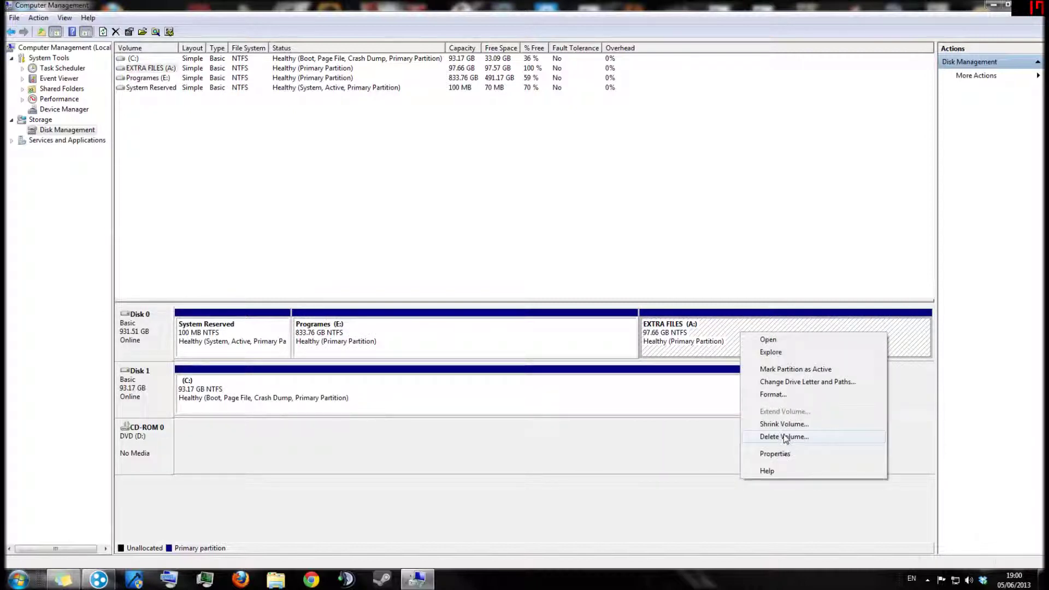
left_click(785, 437)
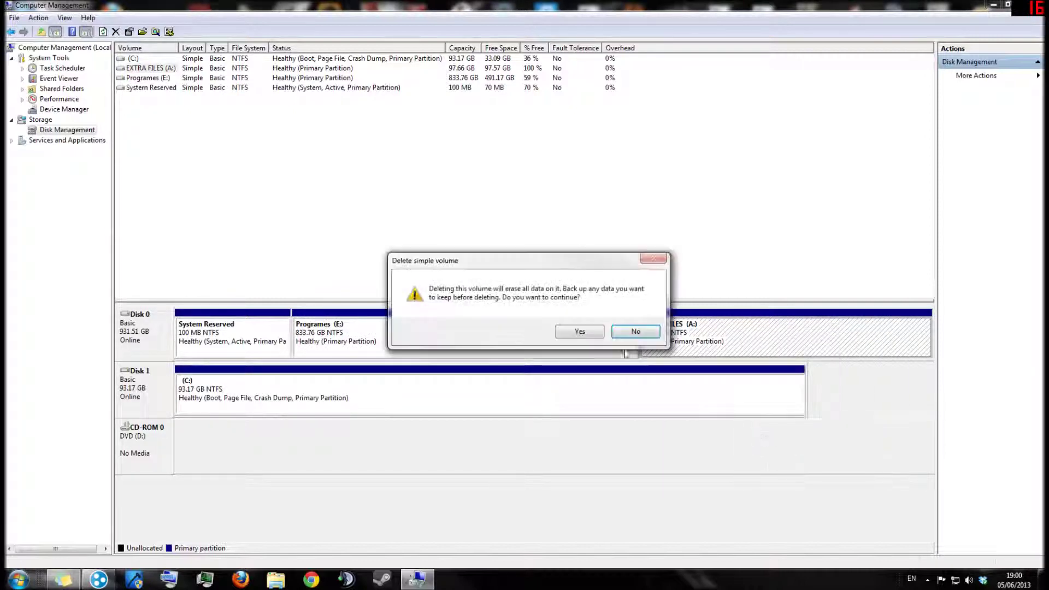
left_click(579, 331)
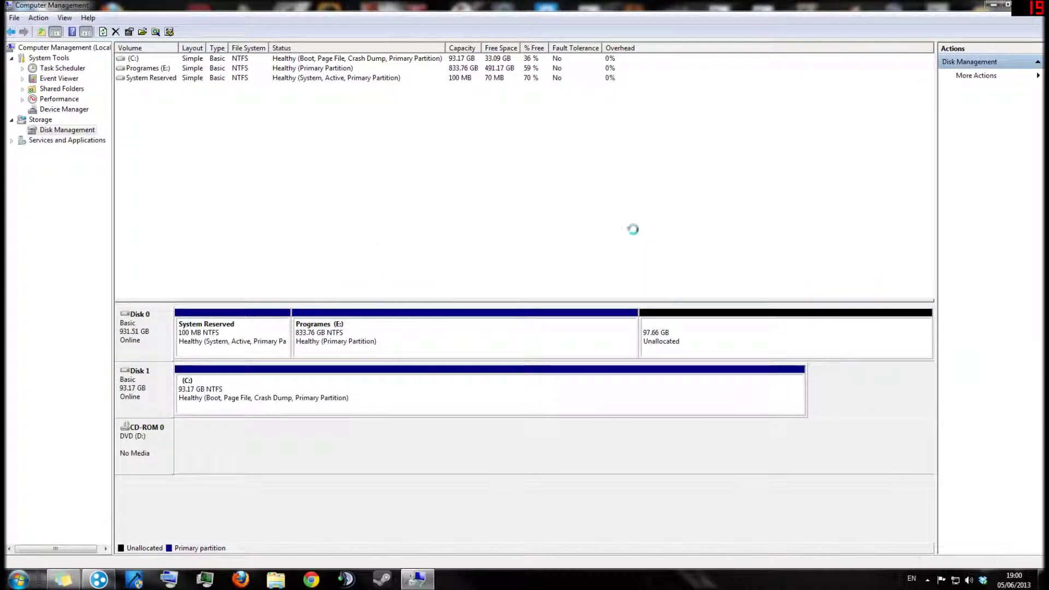
- Select the C: partition and the 97.66 GB unallocated space, opening its menu
left_click(563, 332)
left_click(590, 380)
left_click(735, 354)
left_click(505, 346)
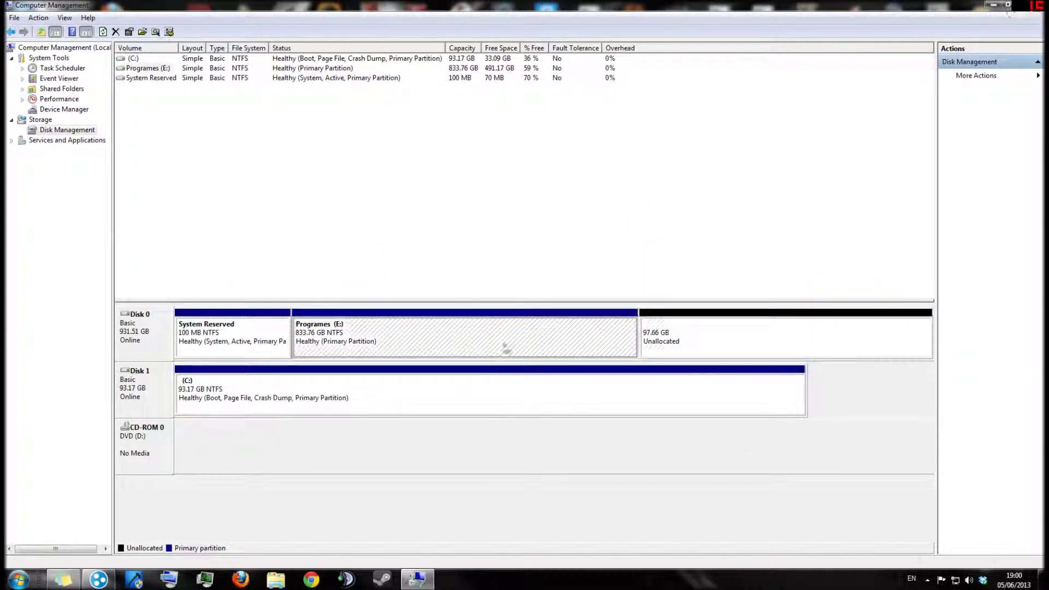
left_click(623, 386)
left_click(781, 331)
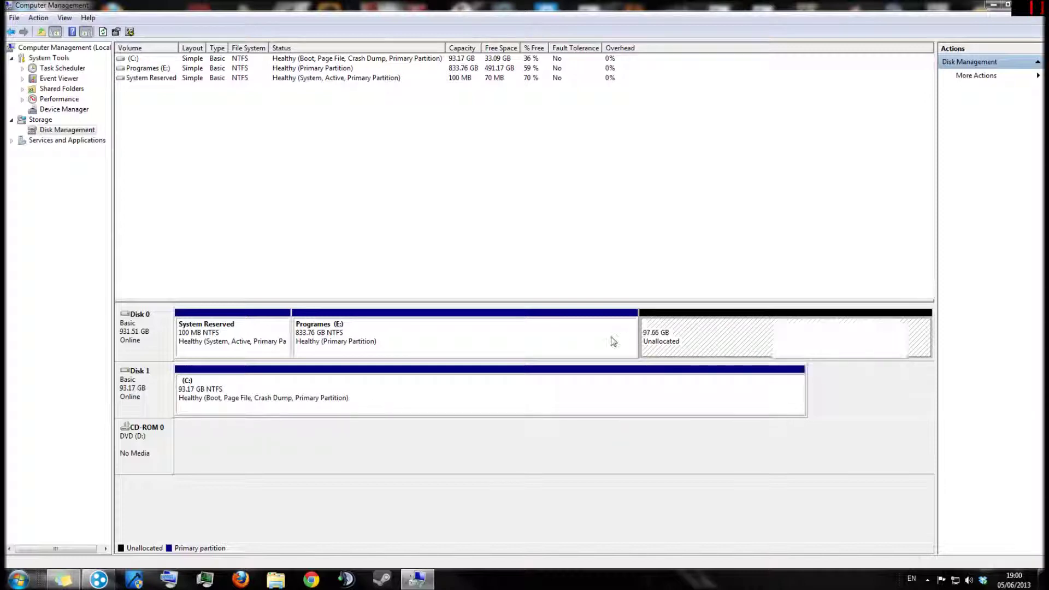
right_click(691, 338)
- Extend Programes (E:) with all available free space using the Extend Volume Wizard
left_click(564, 357)
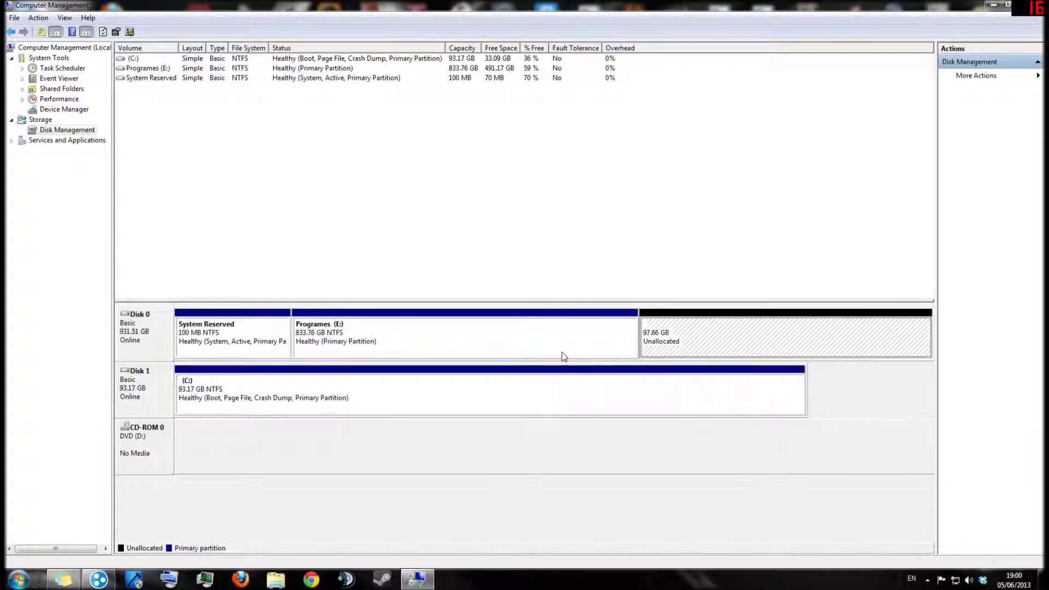
right_click(523, 337)
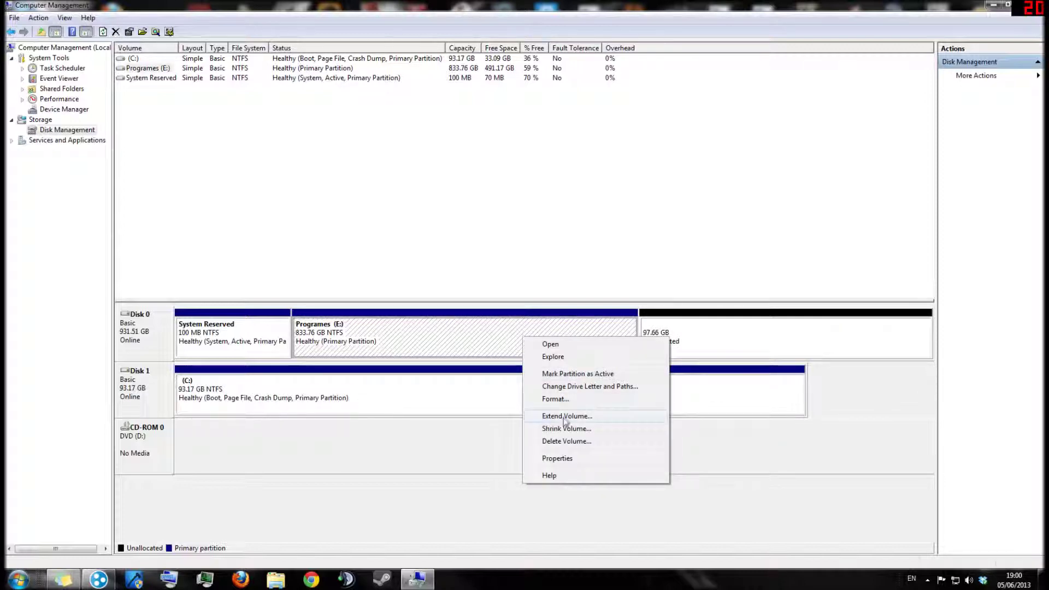
left_click(566, 416)
left_click(347, 270)
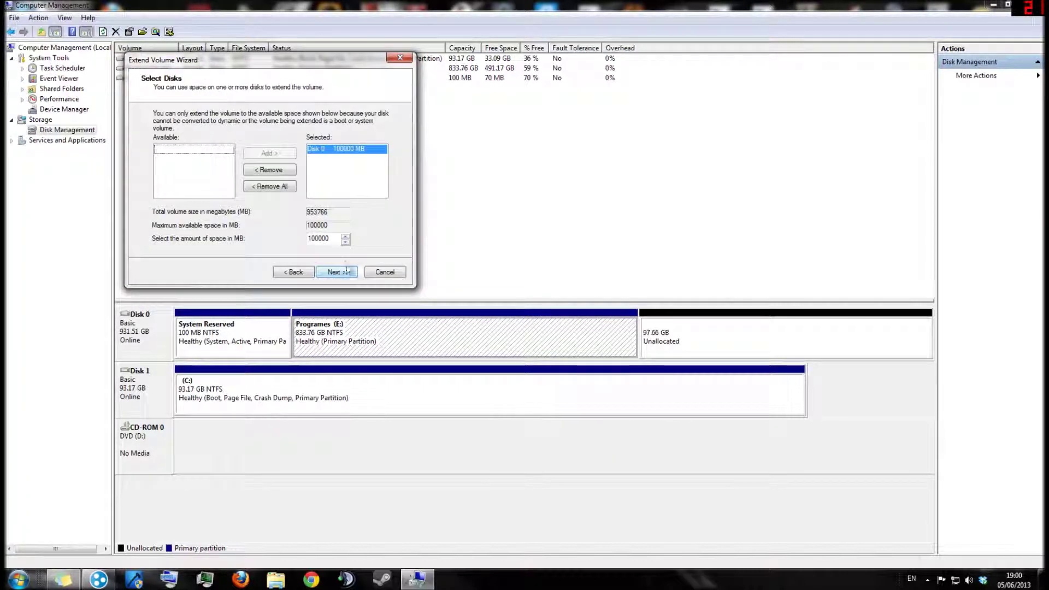
left_click(336, 271)
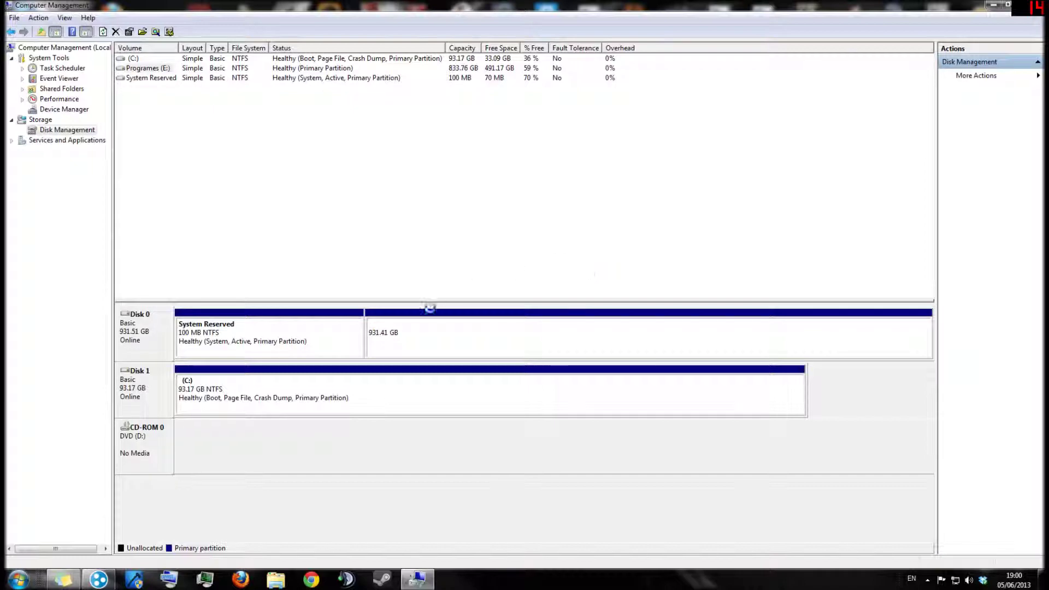
left_click(381, 383)
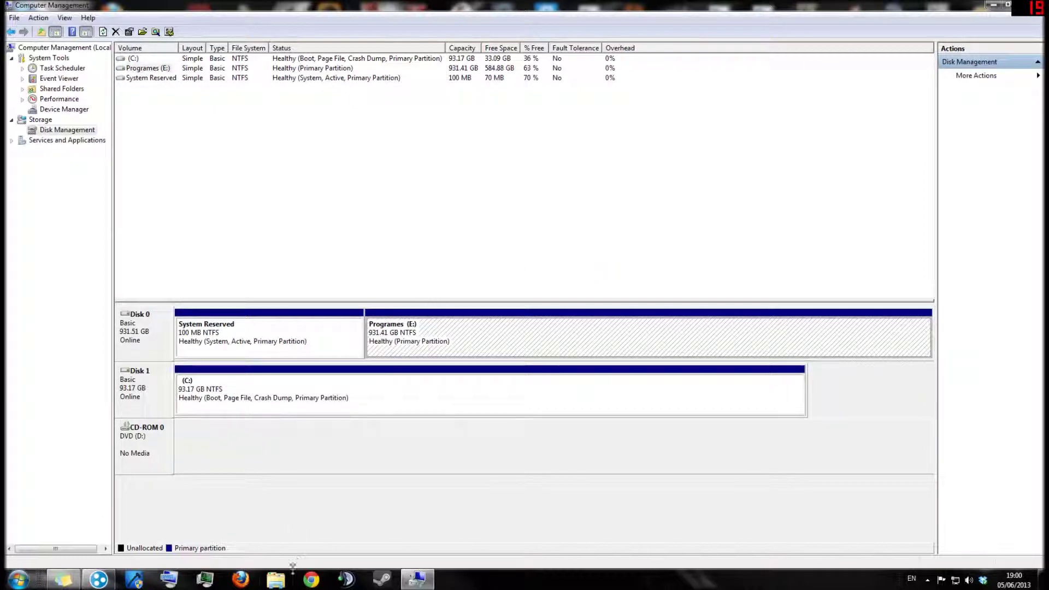
left_click(275, 579)
- View the drives in Explorer, selecting Programes (E:) (584 GB free of 931 GB) and C:
left_click(201, 384)
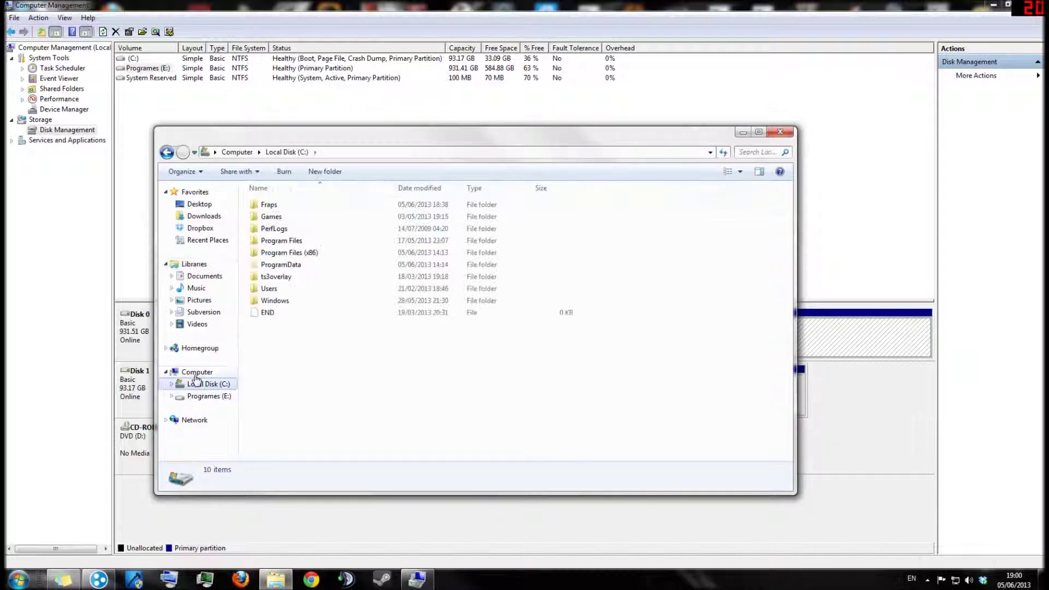
left_click(432, 217)
left_click(328, 218)
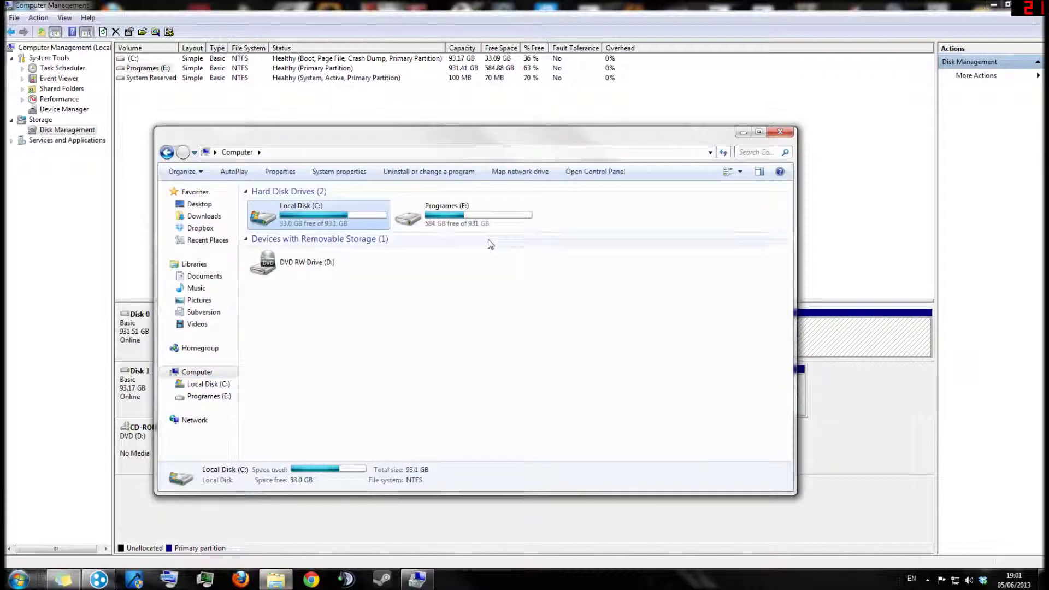